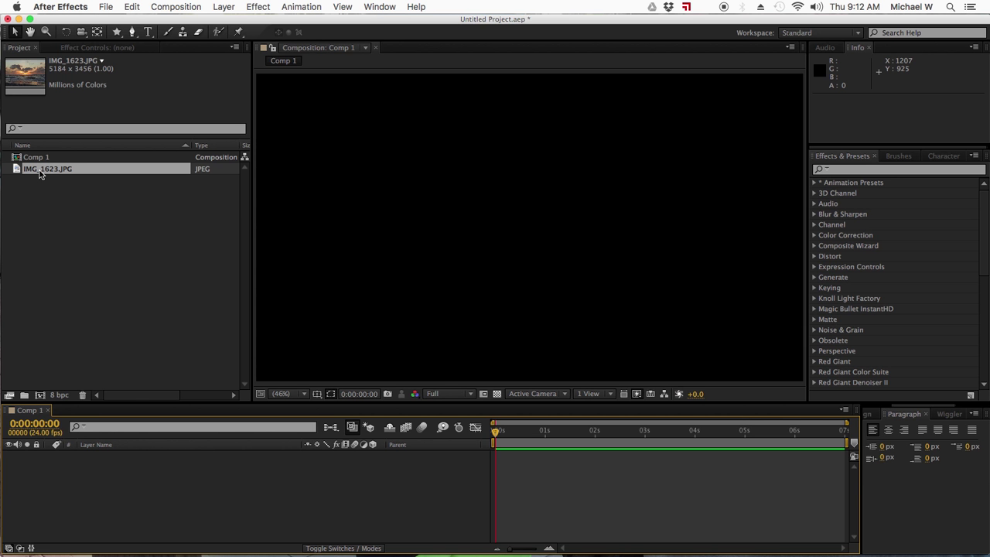
Add IMG_1623.JPG to the Comp 1 timeline and set its scale to 39%.
click(54, 210)
drag(52, 170, 128, 464)
click(212, 459)
key(s)
drag(325, 475, 294, 472)
click(266, 518)
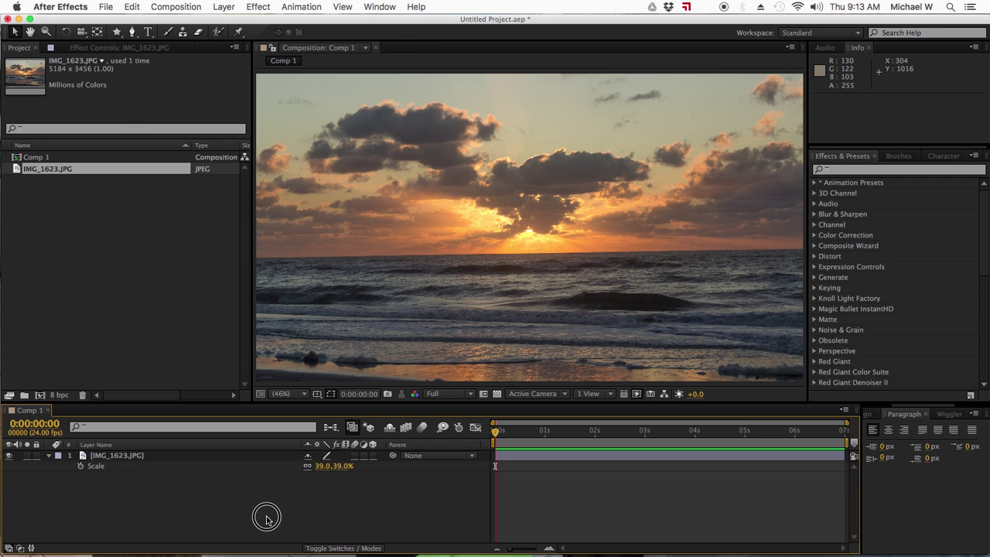
Draw a small square mask around the sun on the image layer and reveal the mask's properties.
click(112, 460)
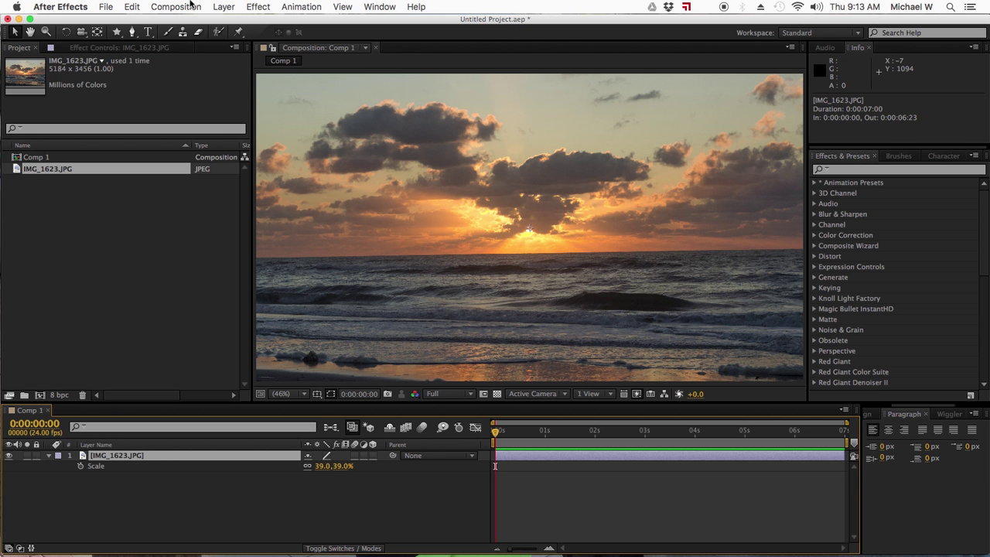
click(117, 36)
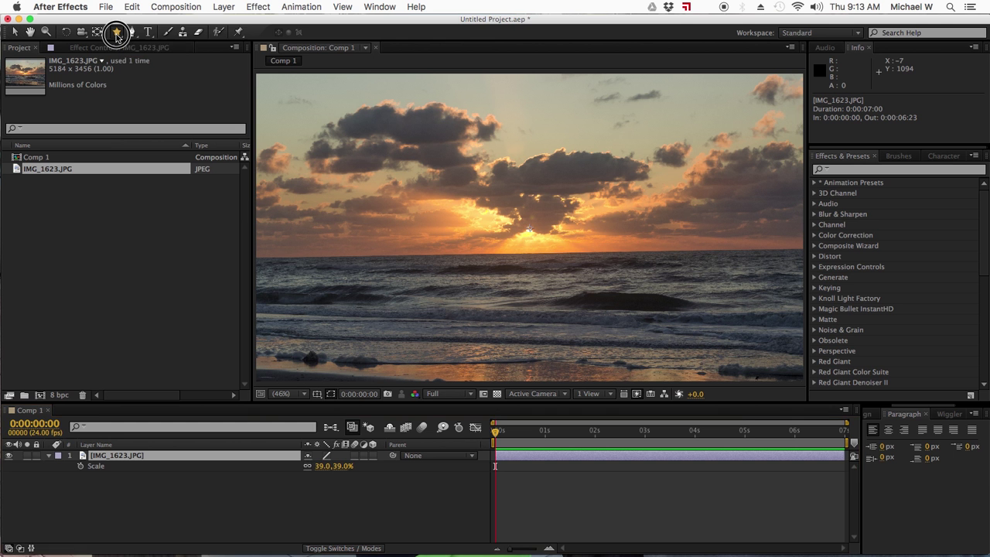
click(153, 35)
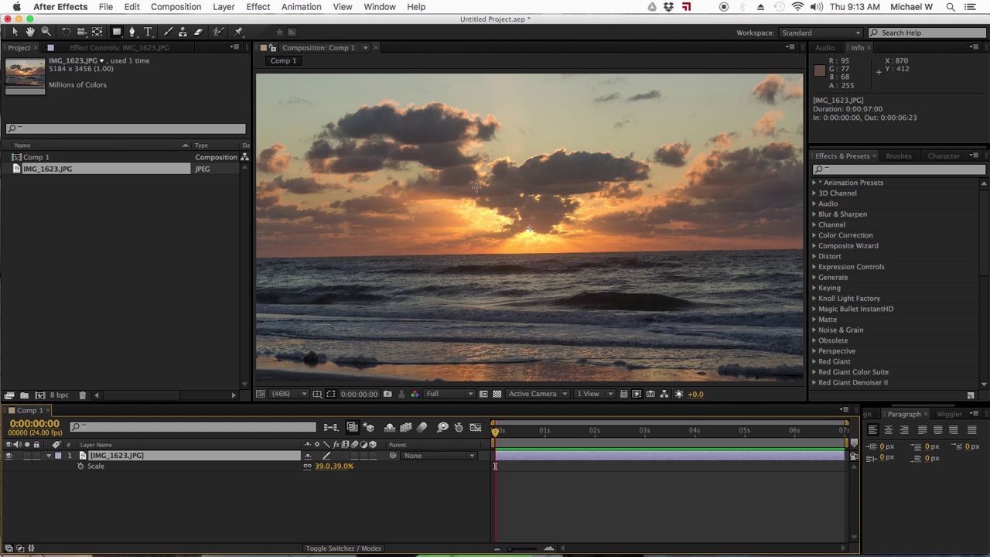
drag(507, 203, 569, 263)
click(59, 470)
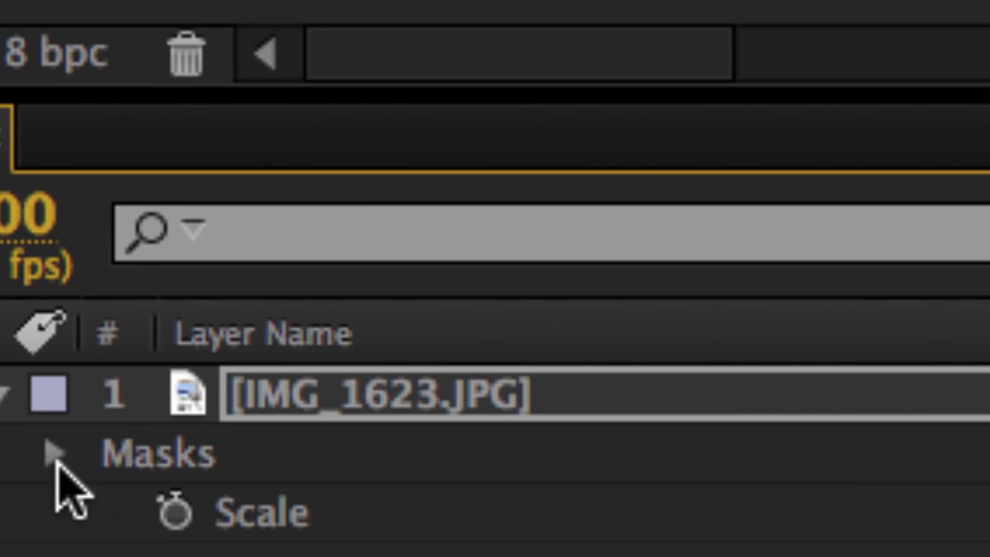
click(49, 455)
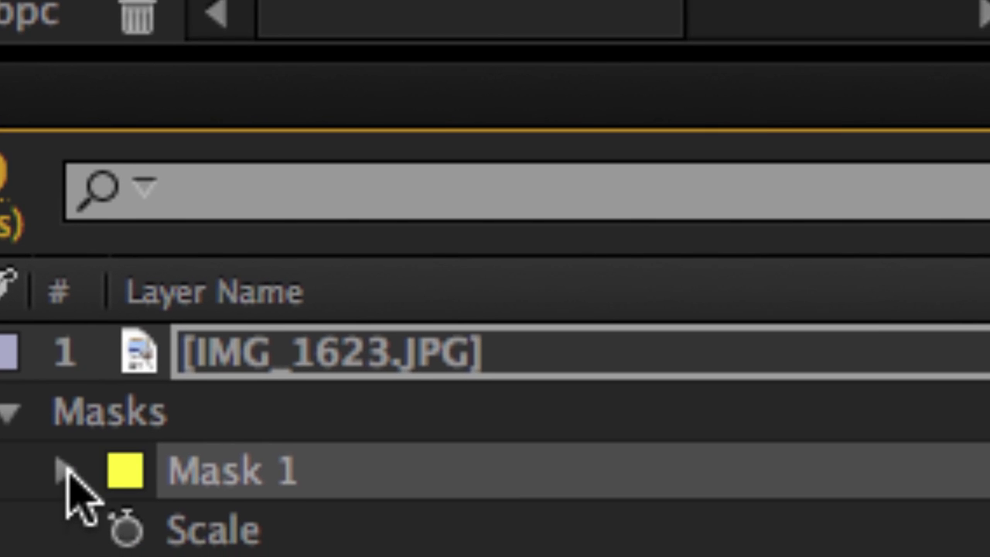
click(65, 471)
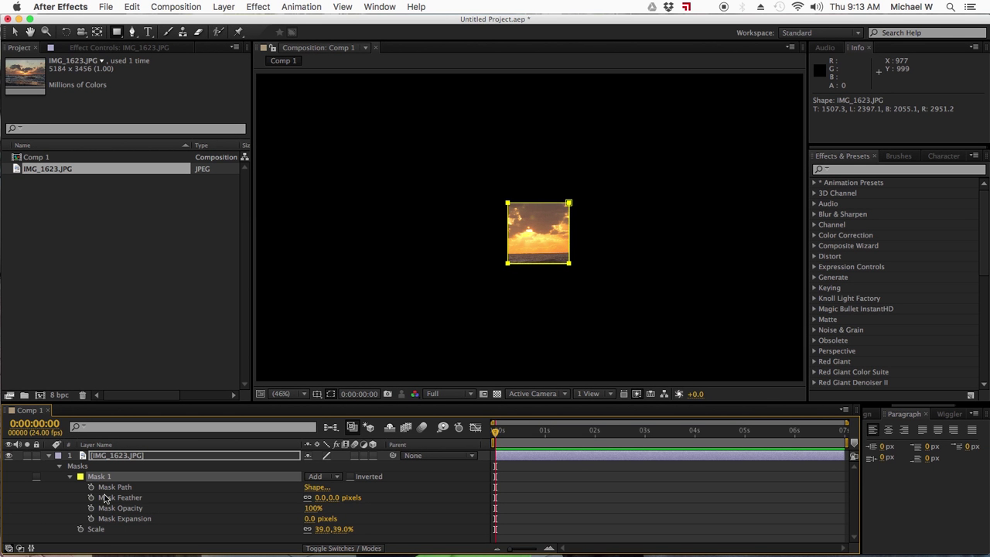
Add Mask Path keyframes for Mask 1 at 0:00:00:00 and 0:00:01:07.
click(91, 490)
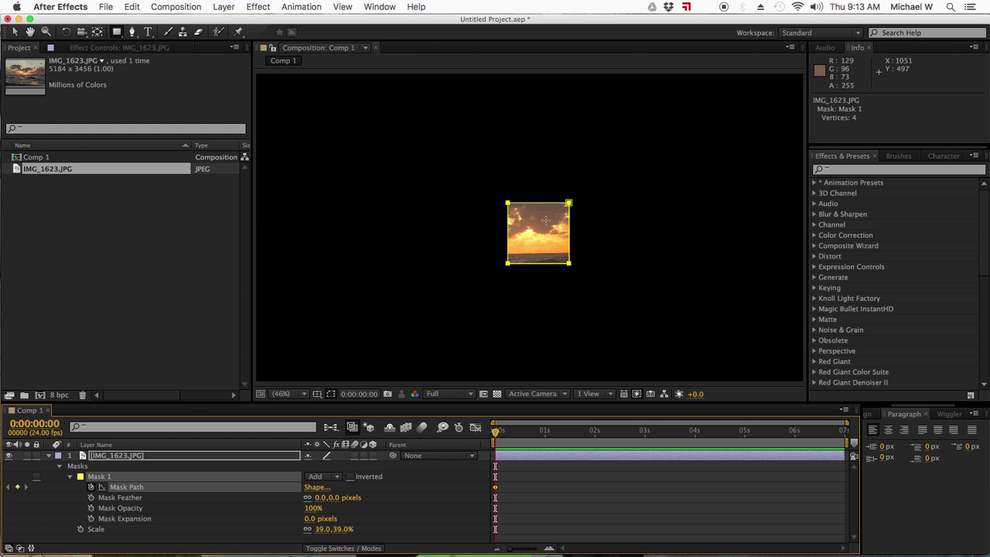
drag(495, 435, 561, 436)
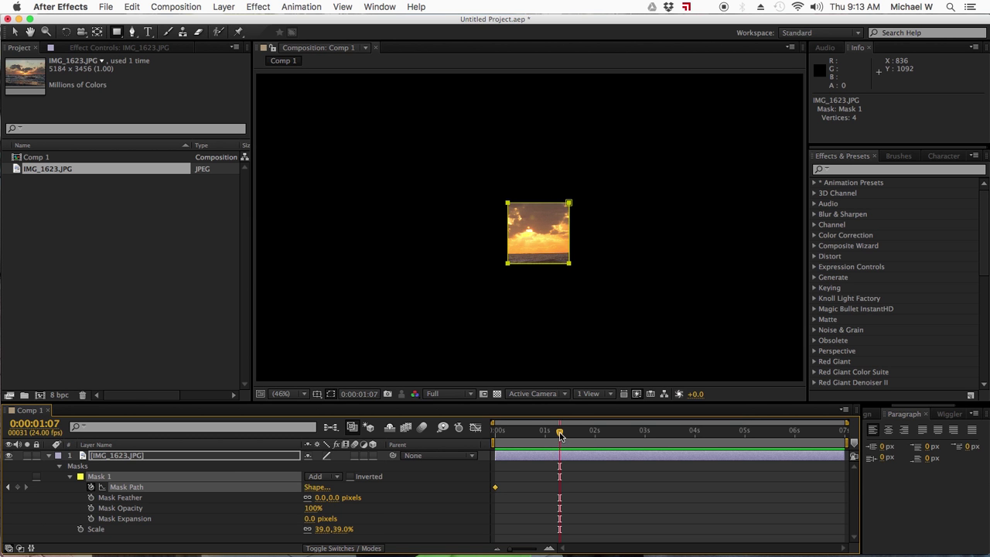
click(18, 488)
Stretch both sides of Mask 1 outward into a wide horizontal band at 0:00:01:07 and scrub back to preview the change.
click(14, 31)
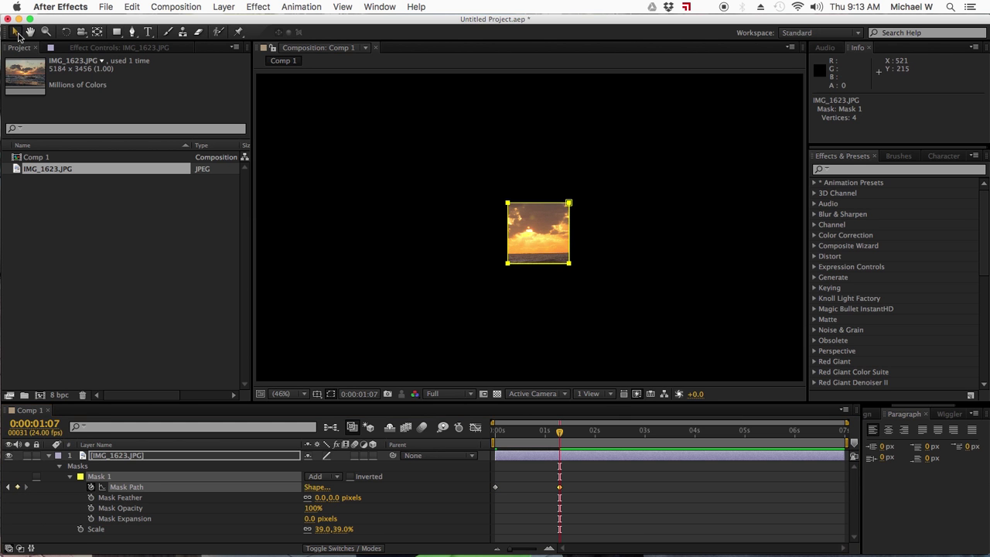
click(509, 203)
shift+click(507, 263)
drag(508, 263, 289, 264)
click(569, 203)
shift+click(570, 264)
drag(570, 264, 739, 263)
mouse_move(560, 431)
mouse_down()
mouse_move(494, 435)
mouse_move(547, 440)
mouse_up()
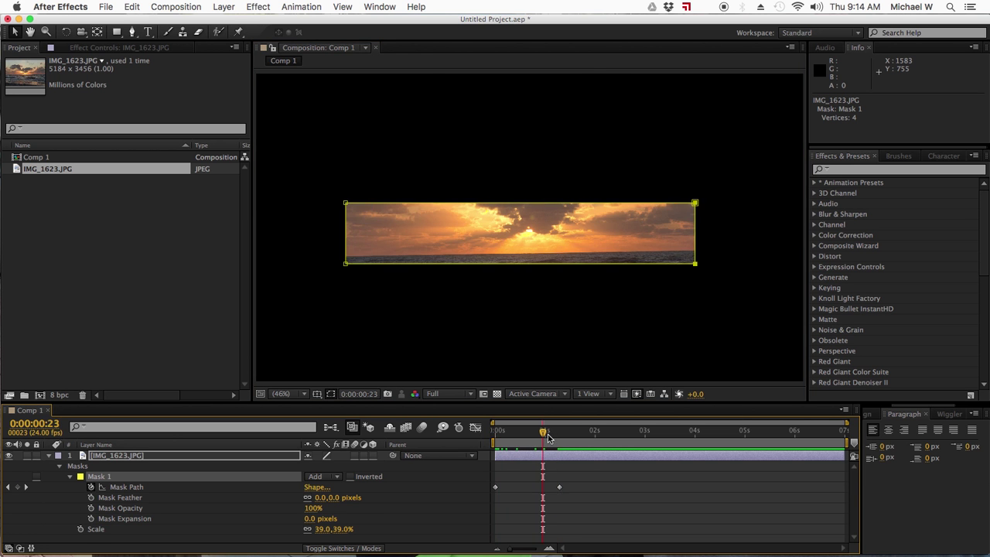
Delete both Mask Path keyframes and return the playhead to 0:00:00:00.
drag(570, 485, 458, 499)
key(Delete)
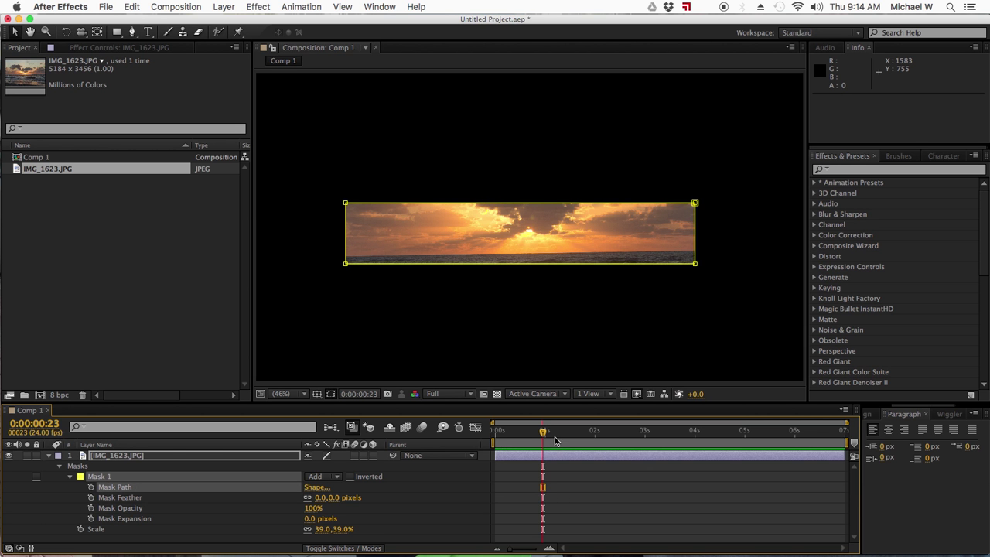
drag(544, 431, 493, 430)
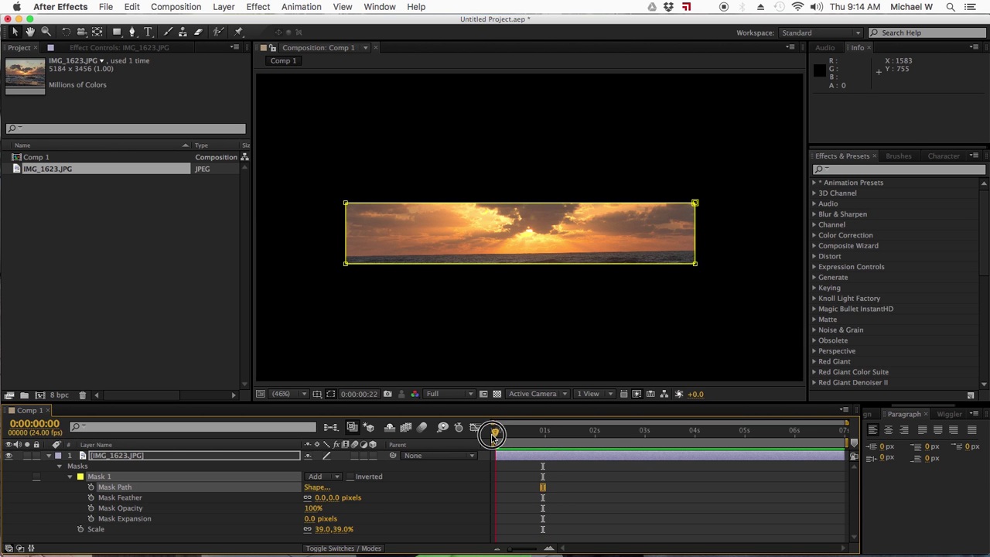
Reshape Mask 1 into a small rectangle and position it over the sun near the composition's center.
click(345, 264)
shift+click(346, 202)
drag(346, 203, 621, 208)
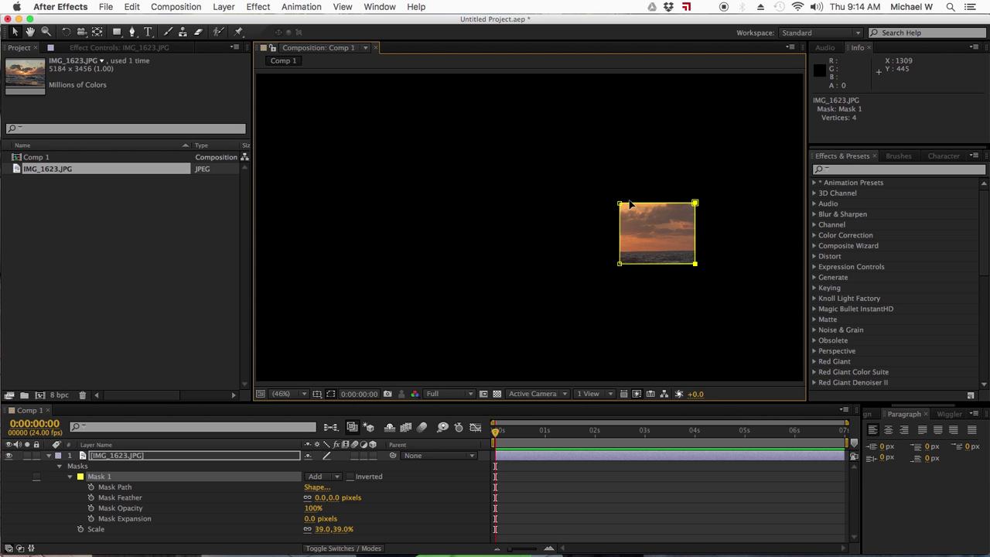
drag(621, 262, 501, 266)
Add a Mask Path keyframe for Mask 1 at 0:00:00:00 and collapse the layer's mask and transform properties.
click(108, 457)
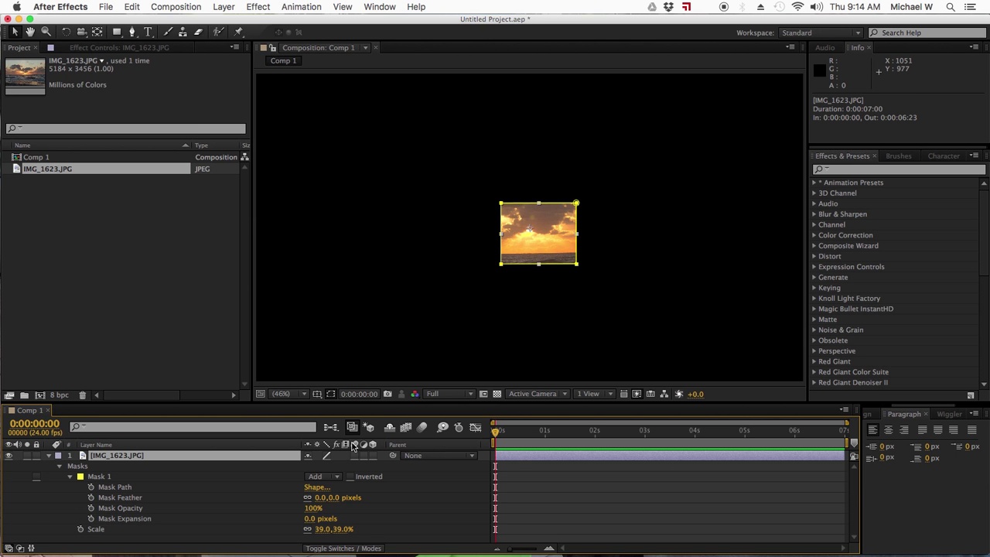
click(92, 487)
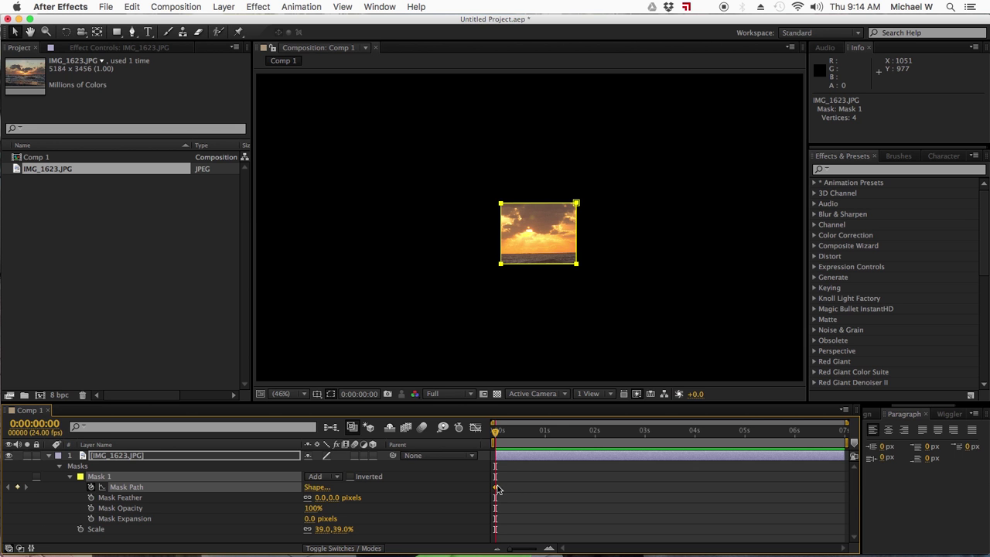
click(51, 458)
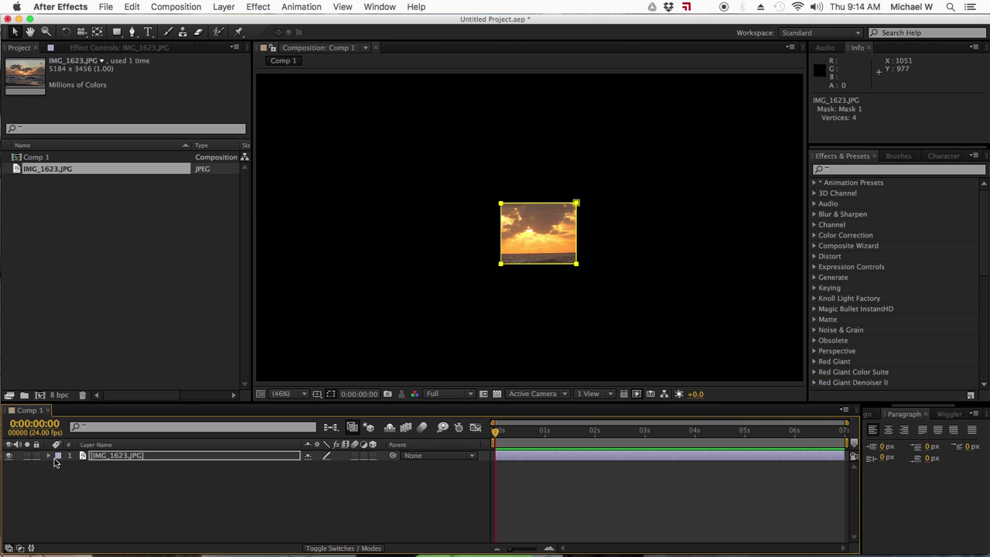
click(51, 457)
click(122, 456)
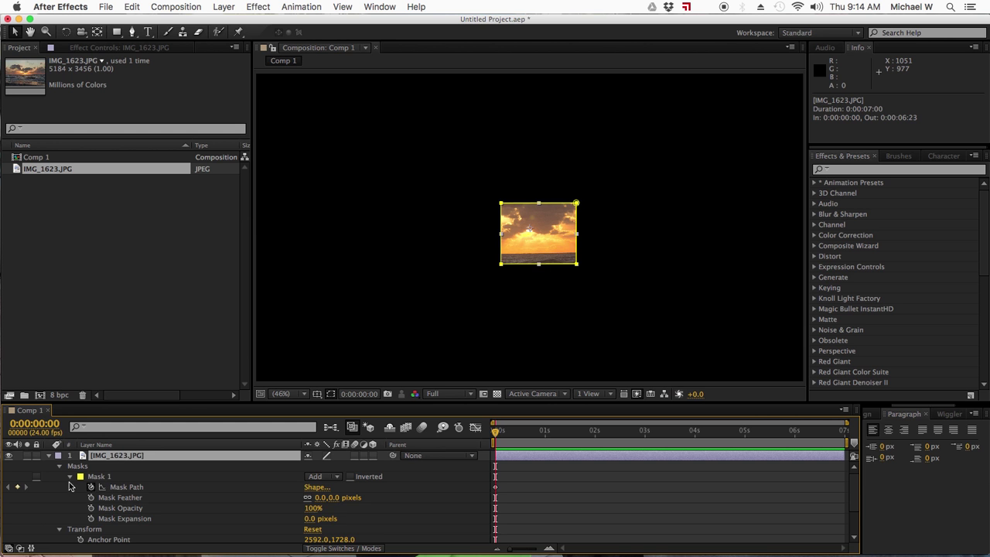
click(70, 479)
click(59, 468)
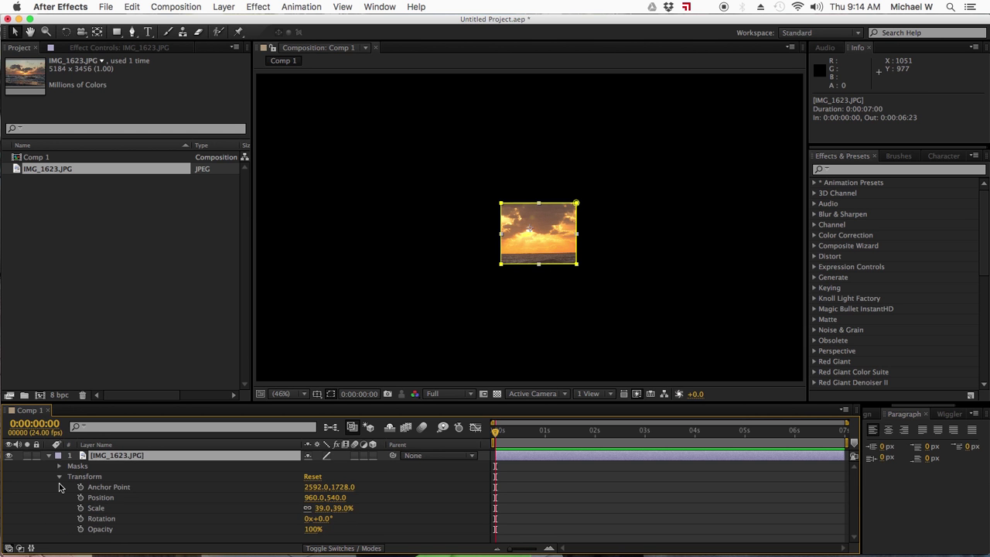
click(59, 480)
click(60, 478)
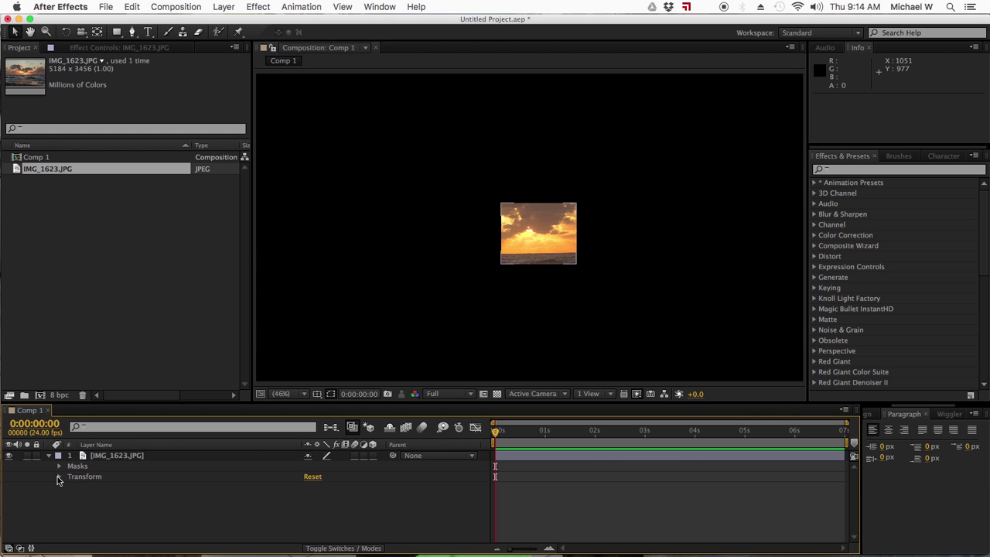
Draw a large star-shaped mask on the image layer and center it over the small rectangular mask.
click(101, 457)
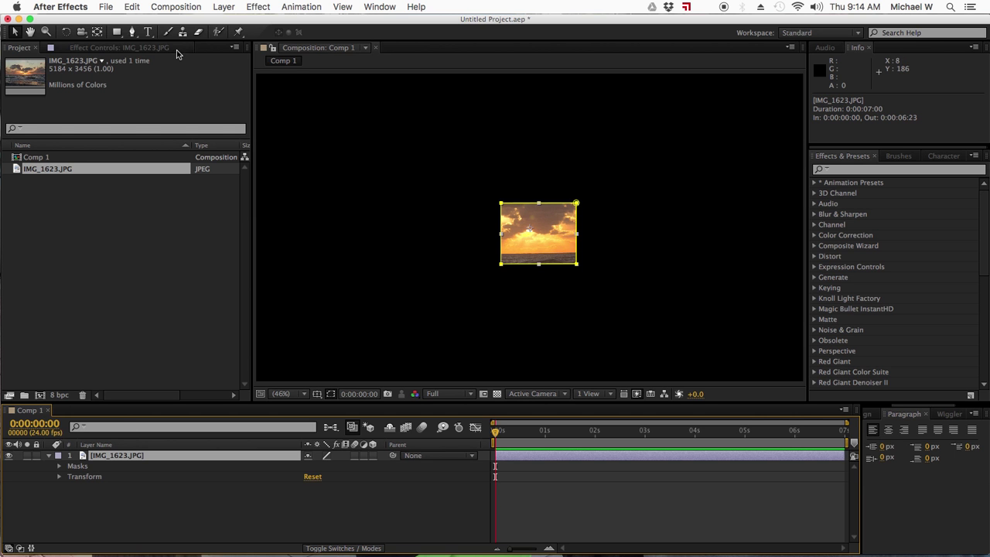
click(125, 35)
drag(127, 39, 165, 86)
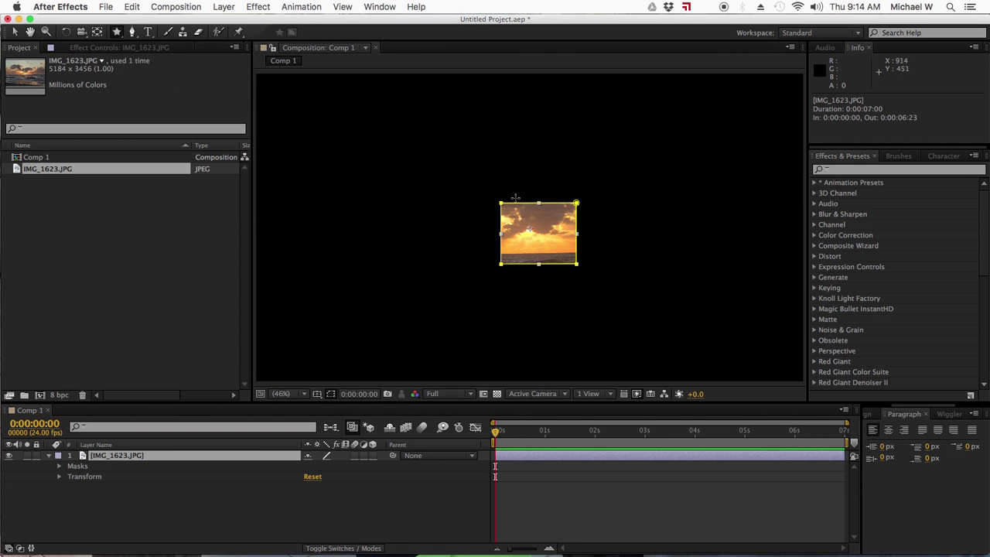
drag(501, 191, 579, 250)
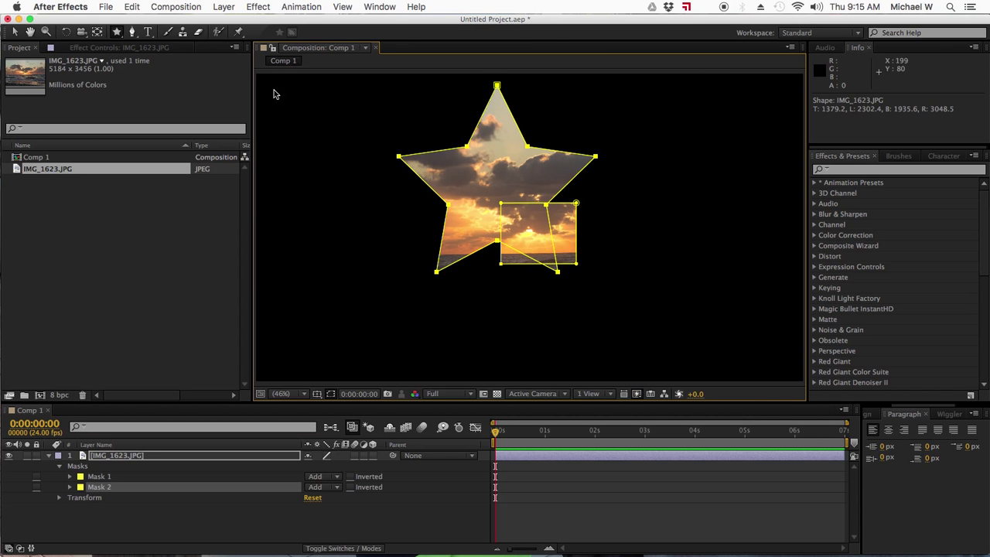
click(14, 33)
drag(497, 86, 539, 129)
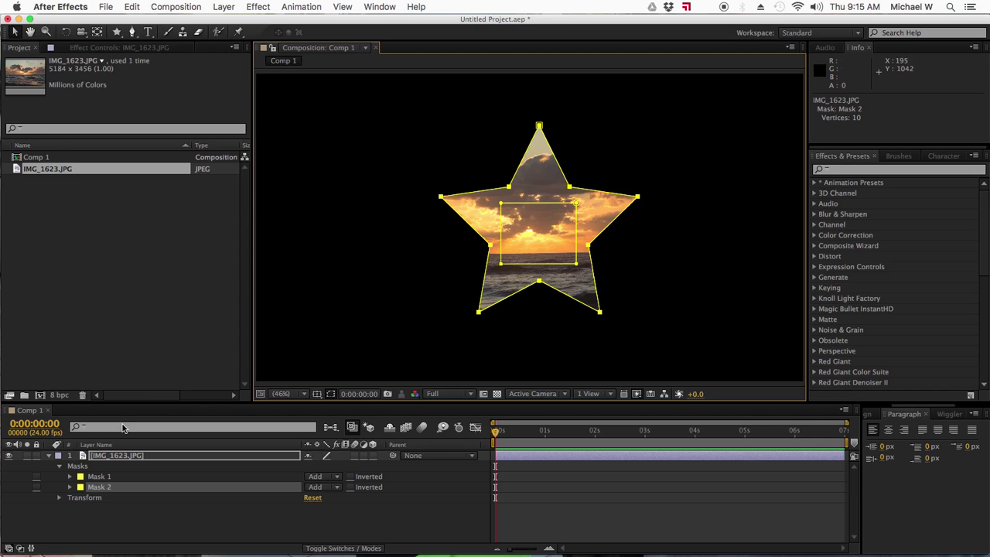
Add a Mask Path keyframe for the star mask, Mask 2, at 0:00:00:00 and copy that keyframe.
click(70, 487)
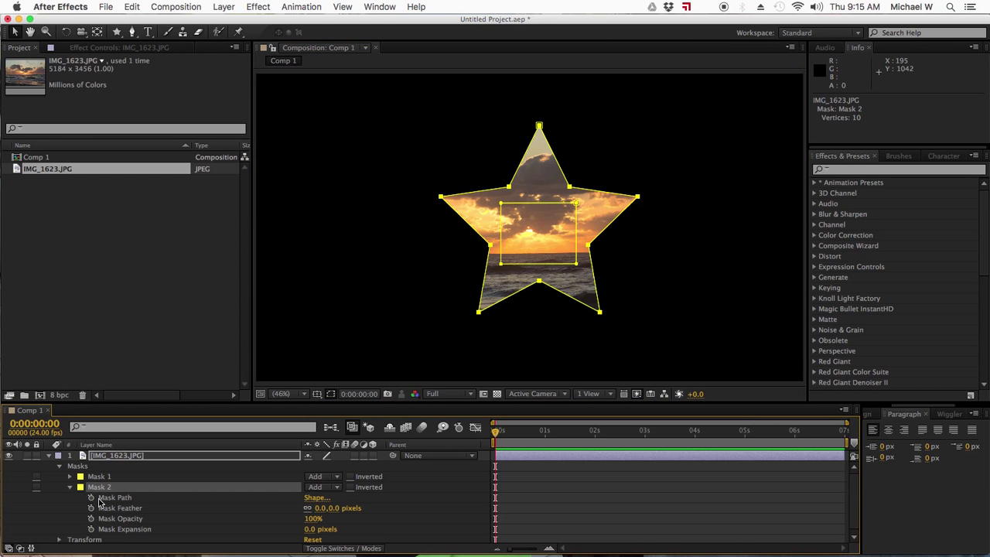
click(91, 498)
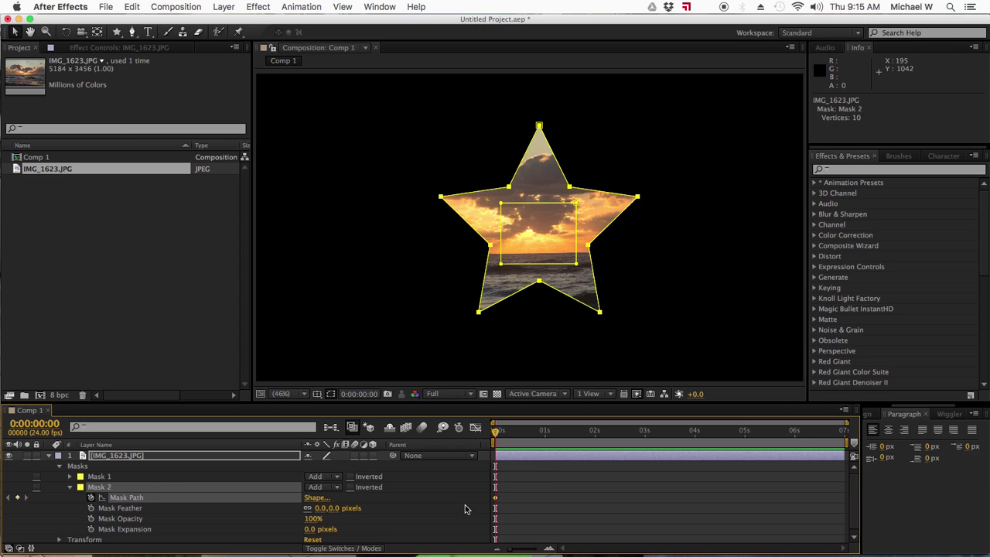
click(495, 499)
key(super+c)
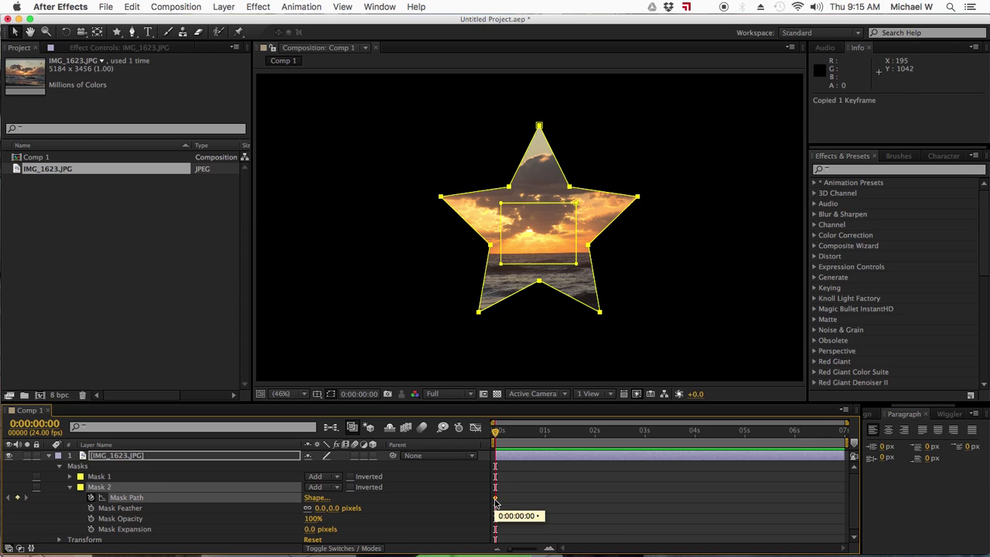
Delete the star mask, Mask 2, and show the properties of Mask 1.
click(69, 487)
click(94, 489)
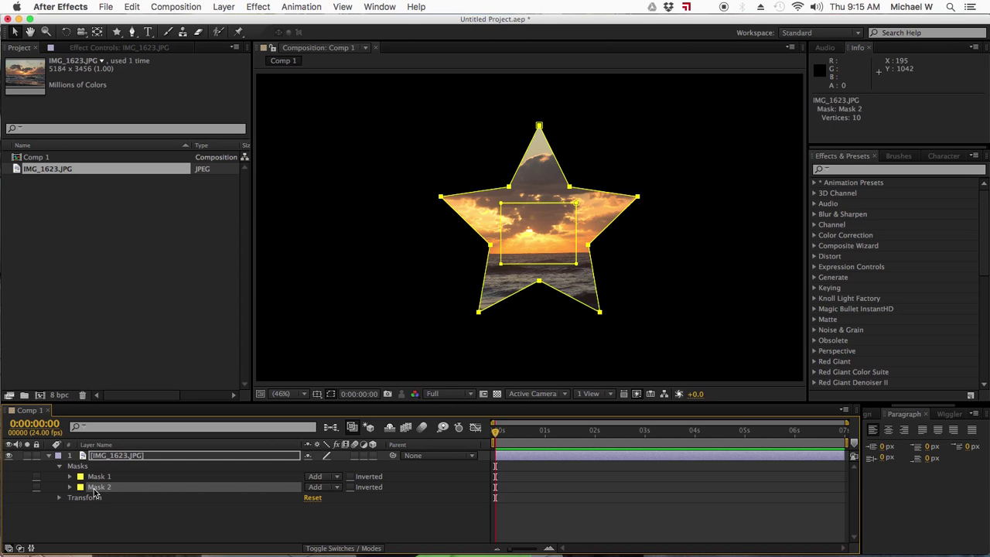
key(super+v)
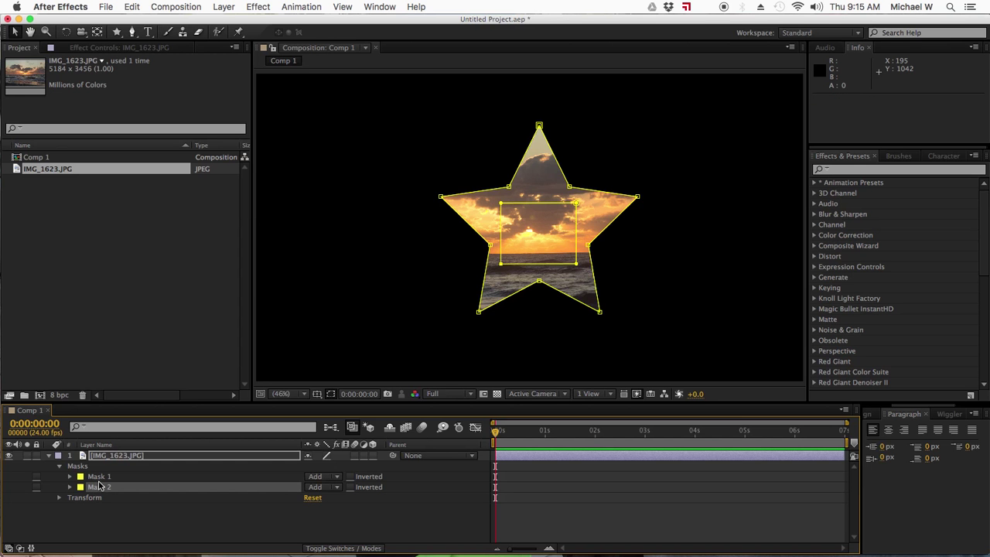
click(98, 487)
key(Delete)
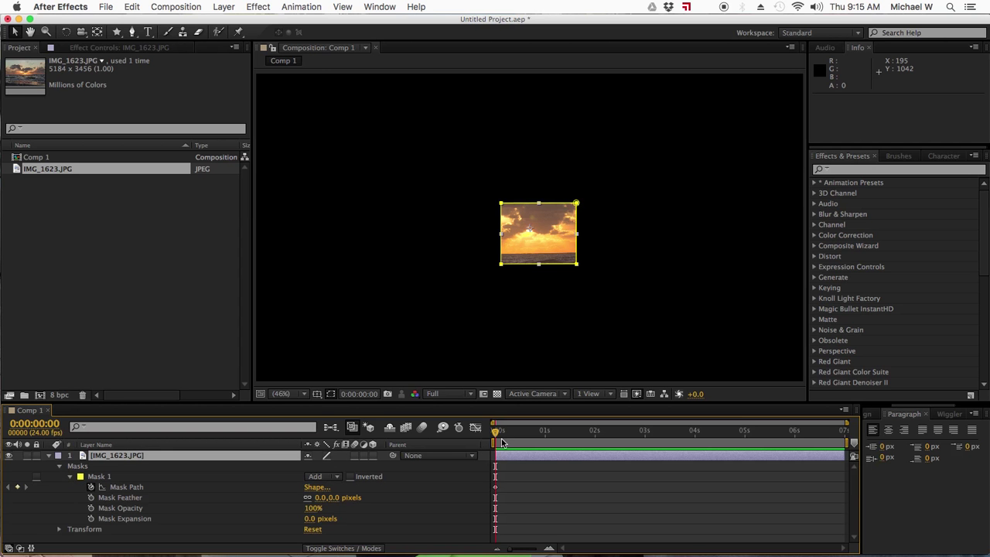
Paste the copied star keyframe into Mask 1's Mask Path at 0:00:02:00, and hide the mask outlines to preview the morph.
drag(499, 435, 596, 434)
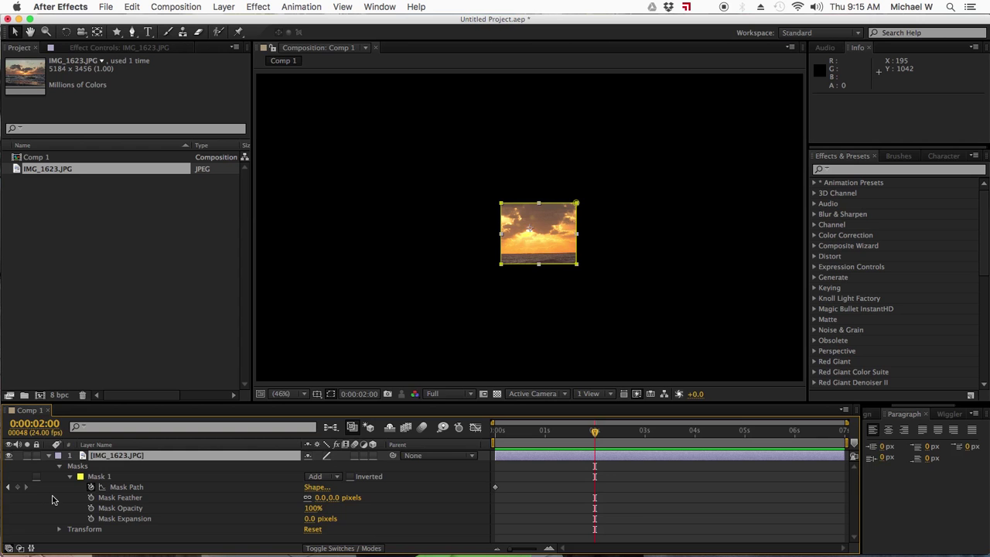
click(19, 487)
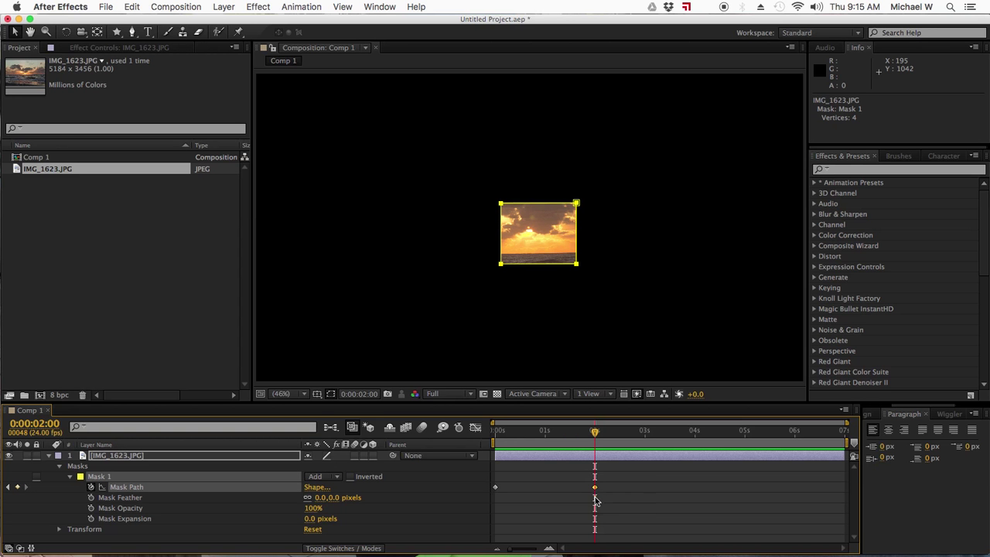
key(super+v)
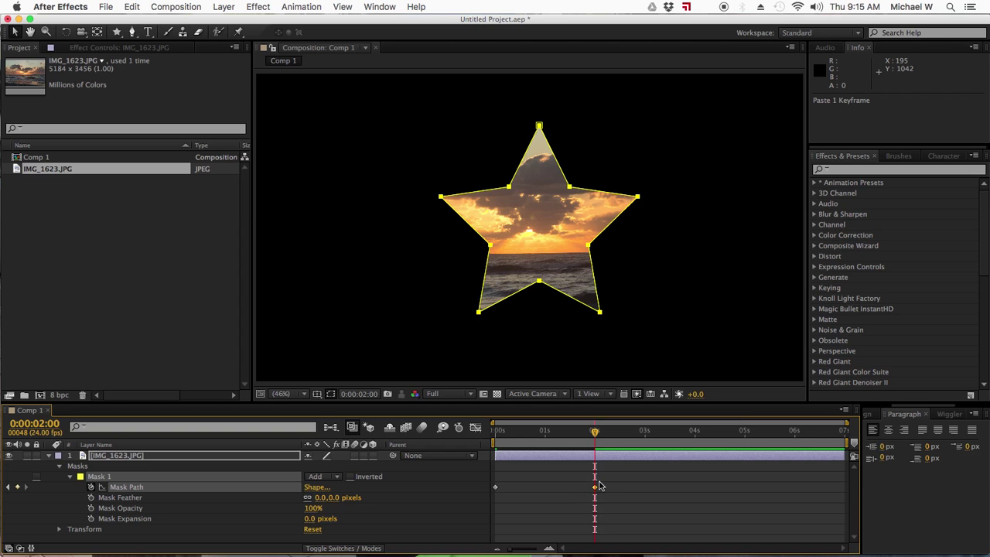
drag(592, 431, 552, 434)
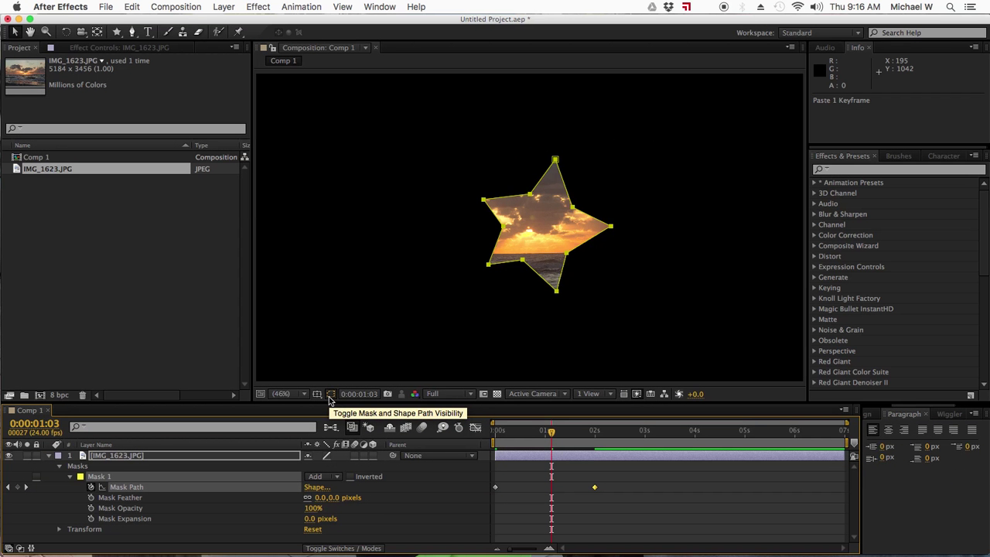
click(331, 394)
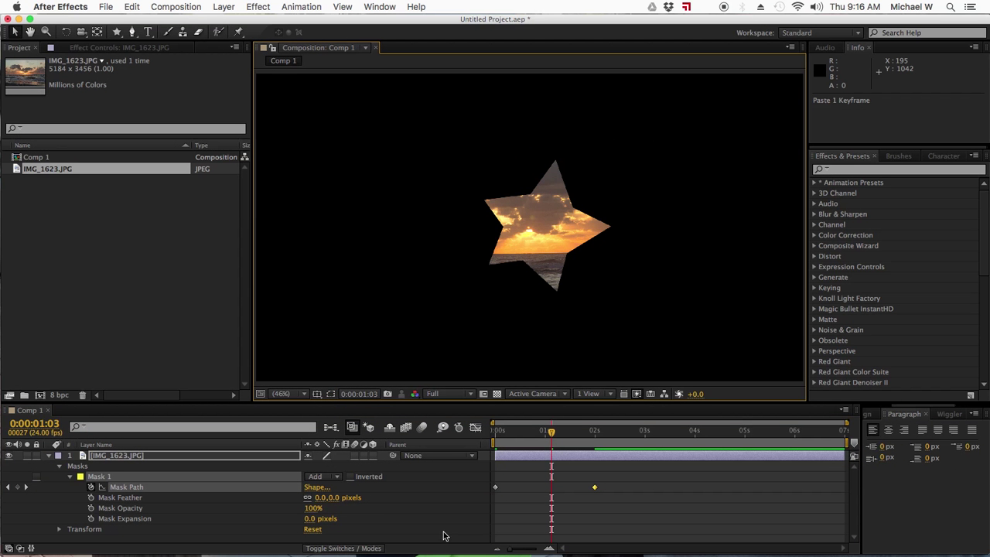
Show the mask outlines and set Mask 1's Mask Feather to 164 pixels, with the time at 0:00:00:14.
click(511, 458)
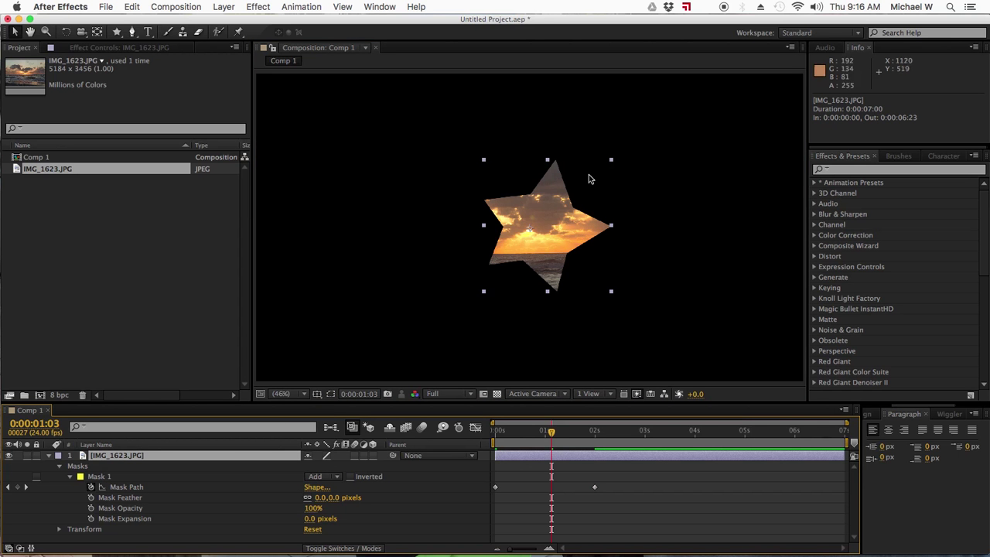
click(331, 394)
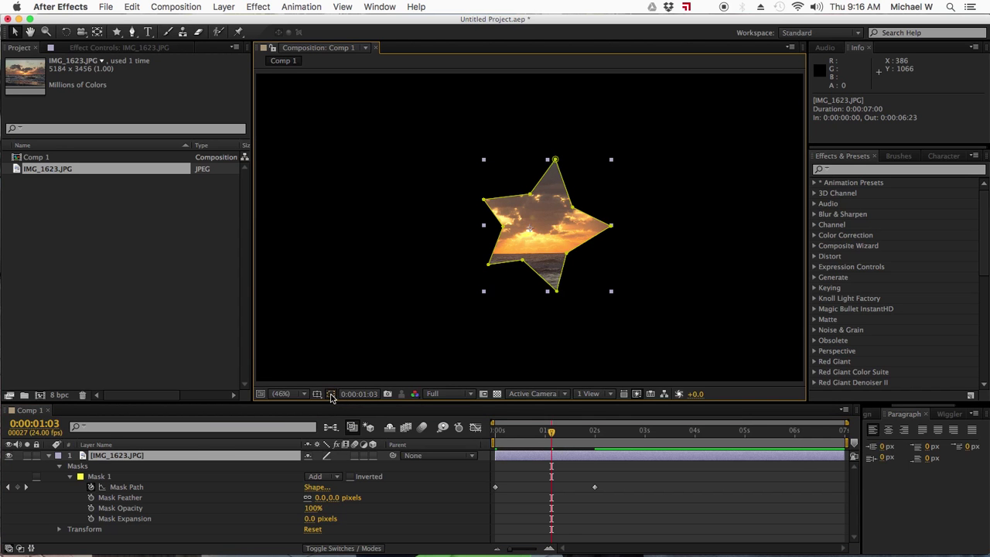
click(554, 432)
drag(554, 433, 524, 433)
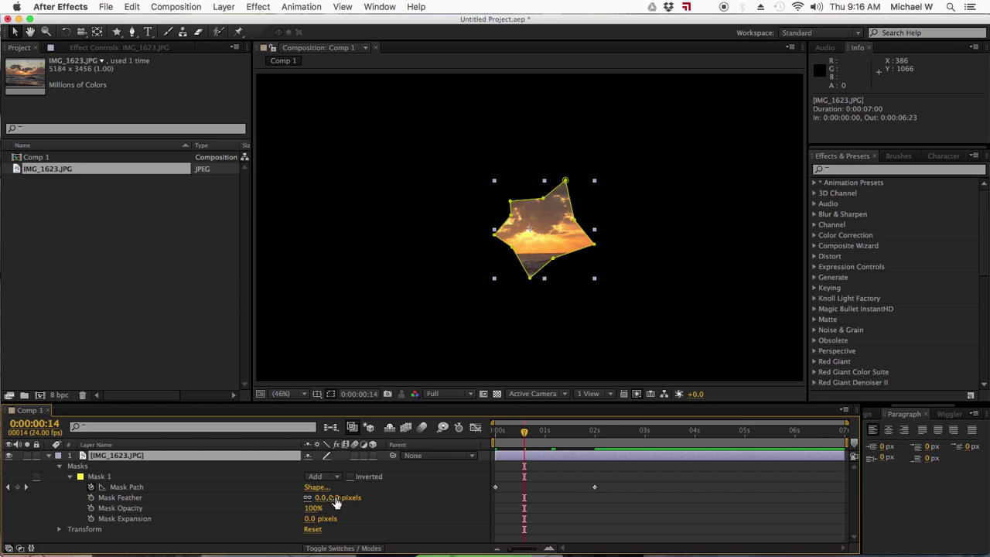
drag(336, 502, 442, 487)
click(560, 512)
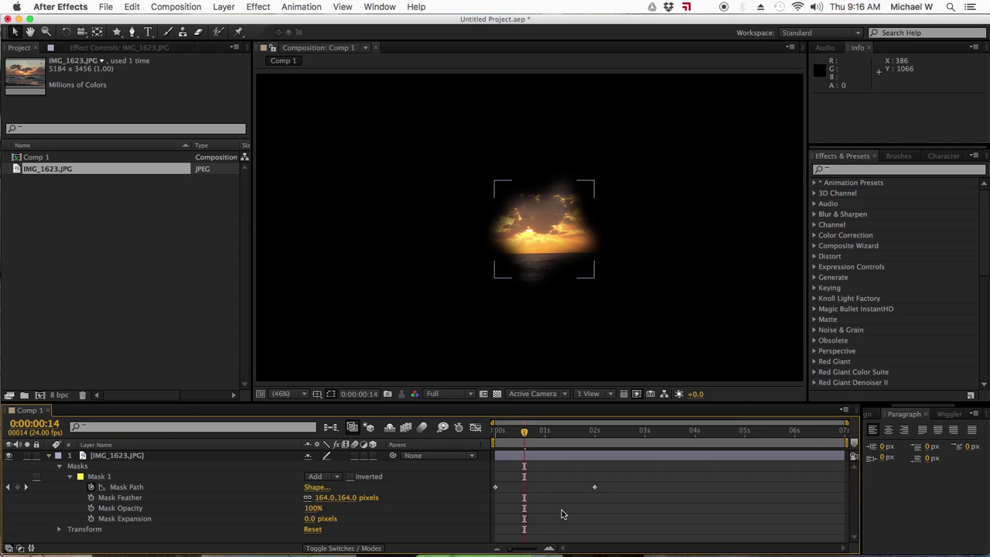
click(283, 394)
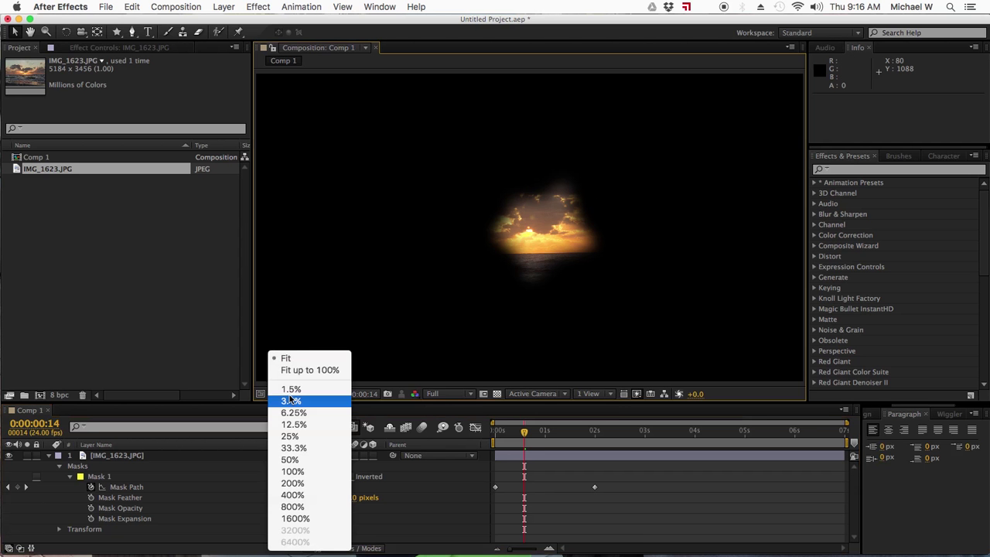
click(293, 472)
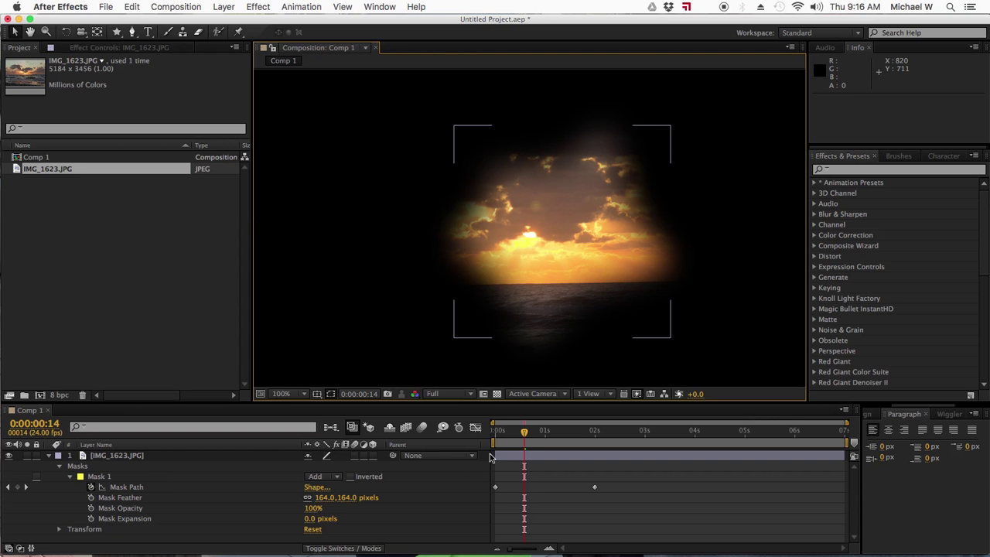
Start keyframing Mask 1's Mask Expansion at 0:00:02:00.
drag(527, 432, 597, 433)
click(282, 394)
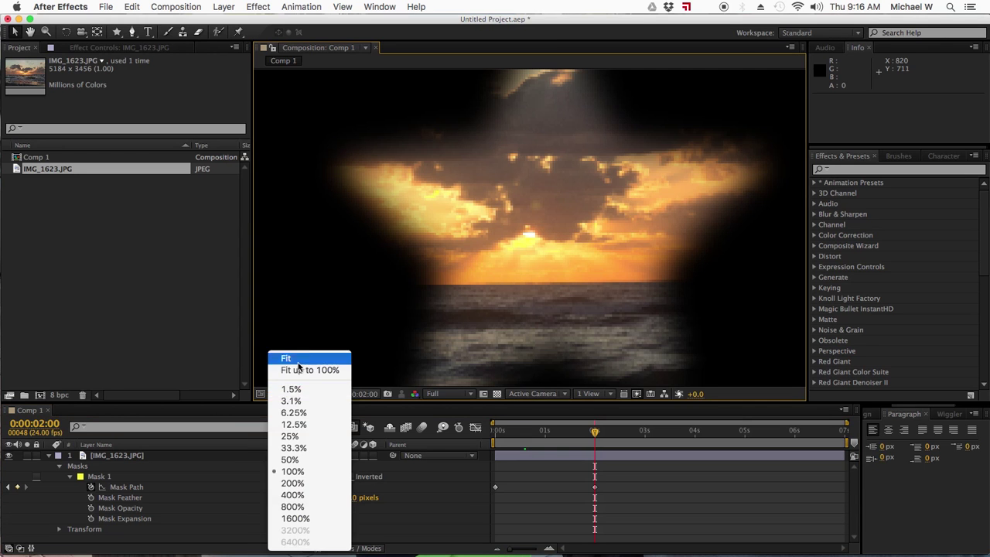
click(299, 361)
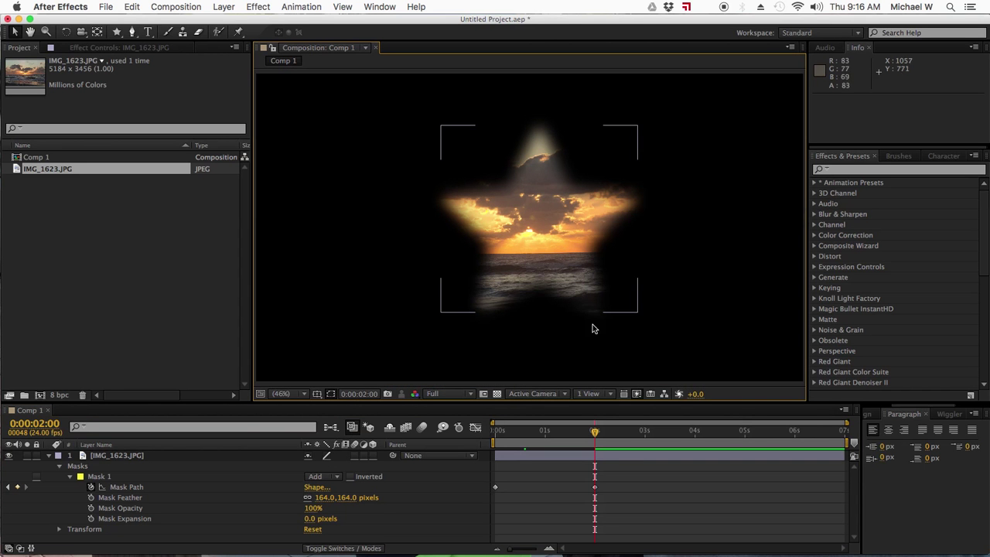
click(90, 518)
Add a Mask Expansion keyframe at 0:00:04:01 for Mask 1 and raise its value to 1000 pixels.
drag(601, 434, 696, 434)
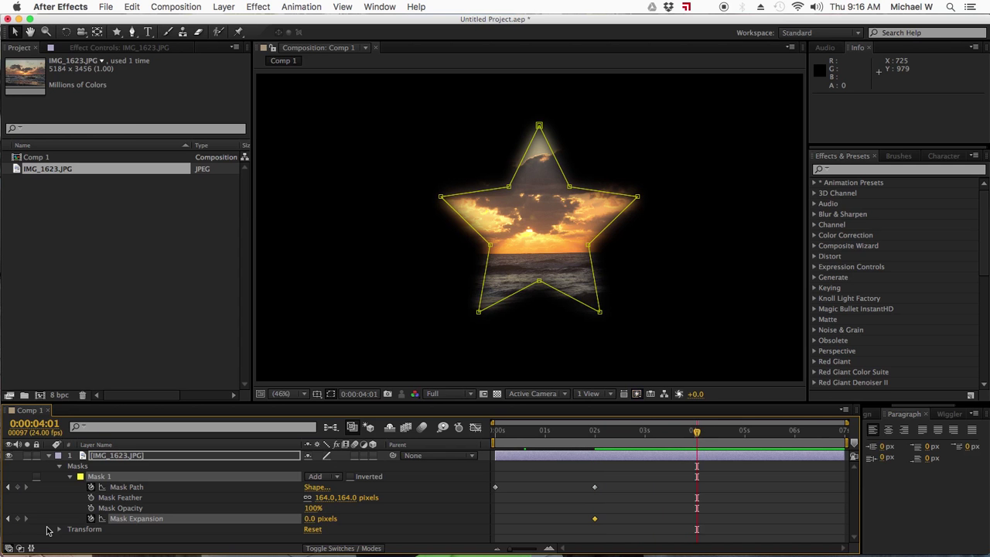
click(17, 519)
drag(313, 519, 804, 484)
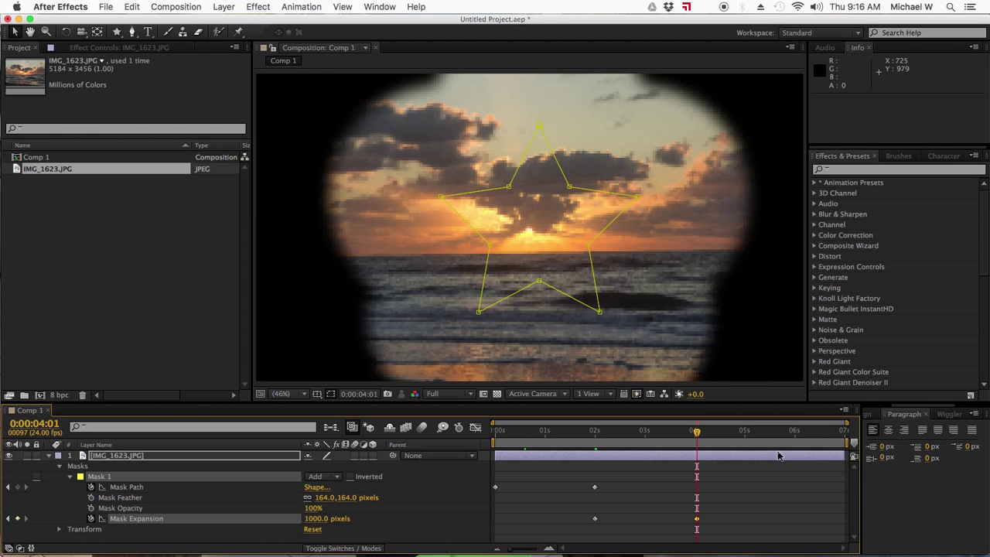
drag(314, 520, 660, 492)
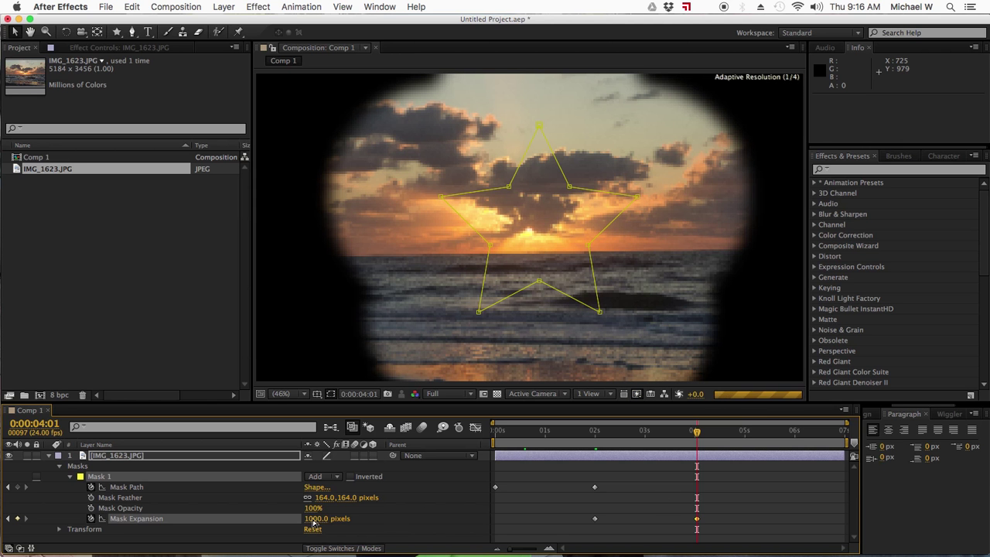
click(348, 521)
drag(347, 521, 469, 509)
Add a Mask Path keyframe for Mask 1 at 0:00:04:01.
drag(639, 438, 743, 433)
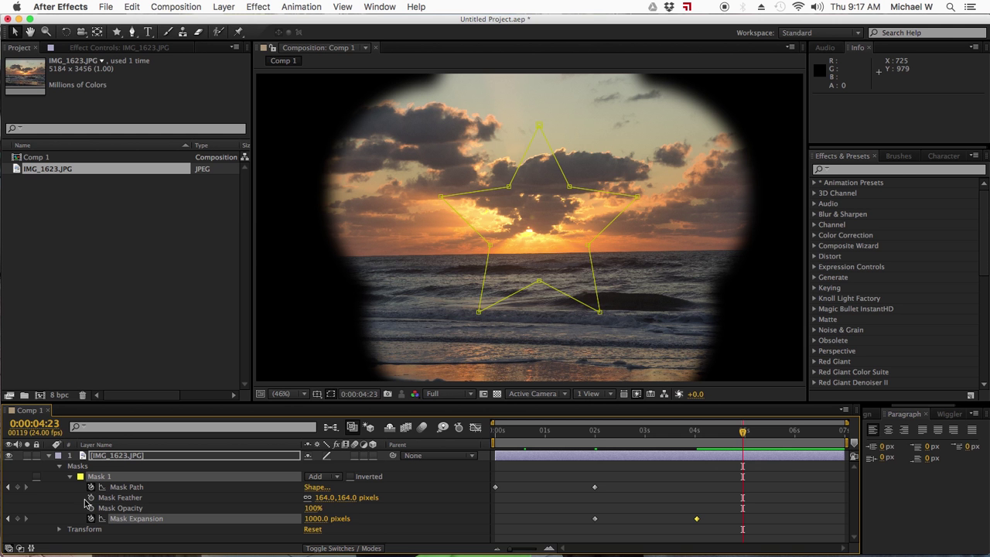
drag(687, 431, 696, 433)
click(17, 487)
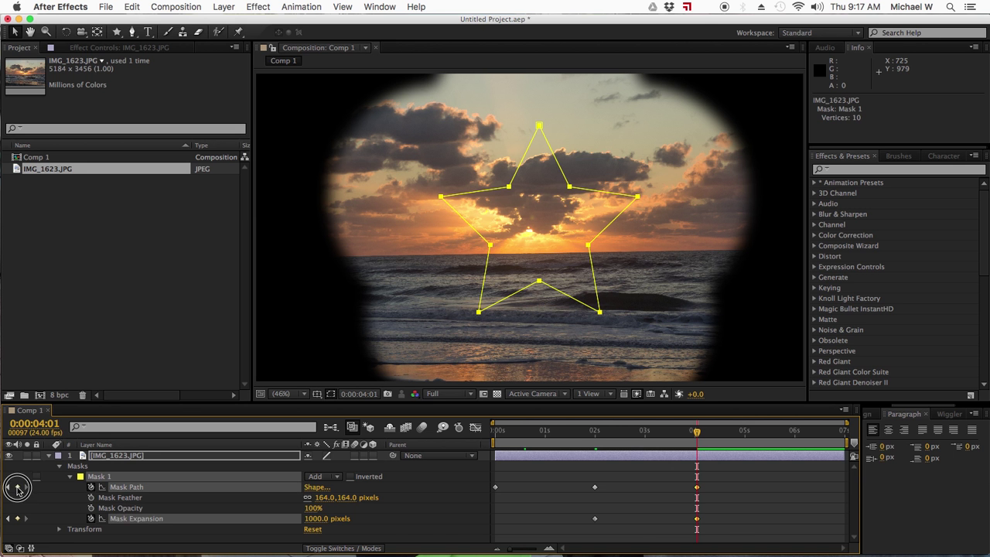
Try to move the top point of the star mask at 0:00:04:01, and undo the path edit.
click(540, 126)
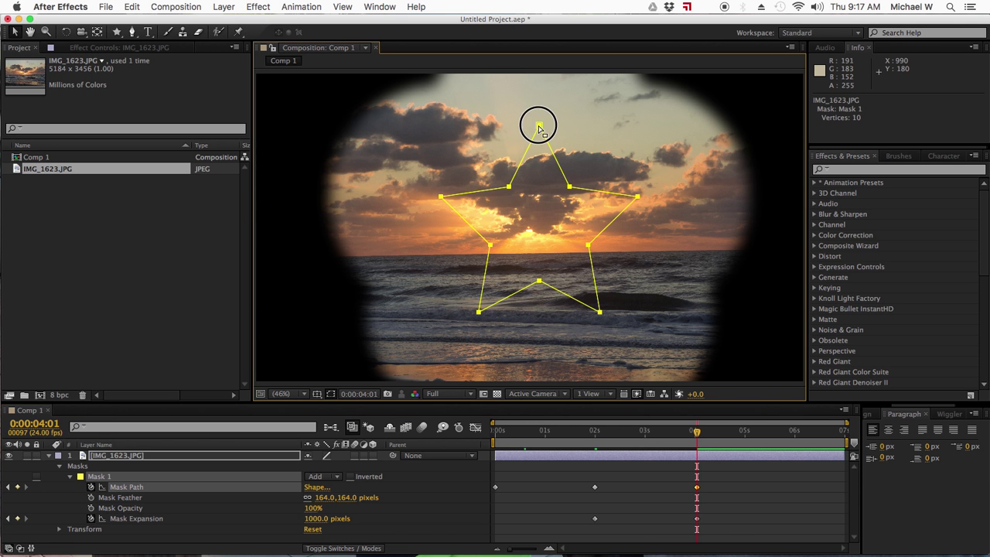
drag(539, 126, 542, 122)
key(super+z)
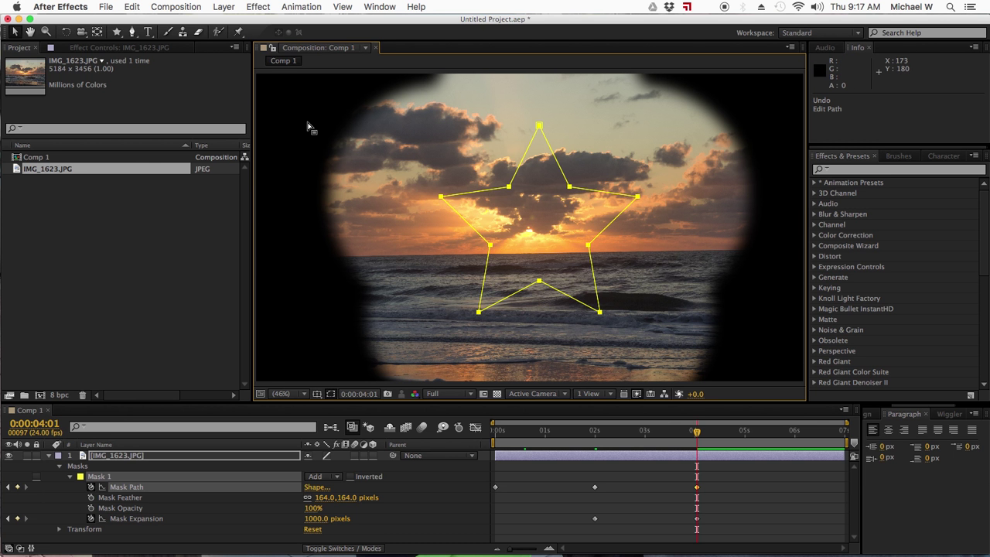
Draw a second, much larger star mask on the image layer, reaching beyond the frame and centered over the existing star.
click(133, 457)
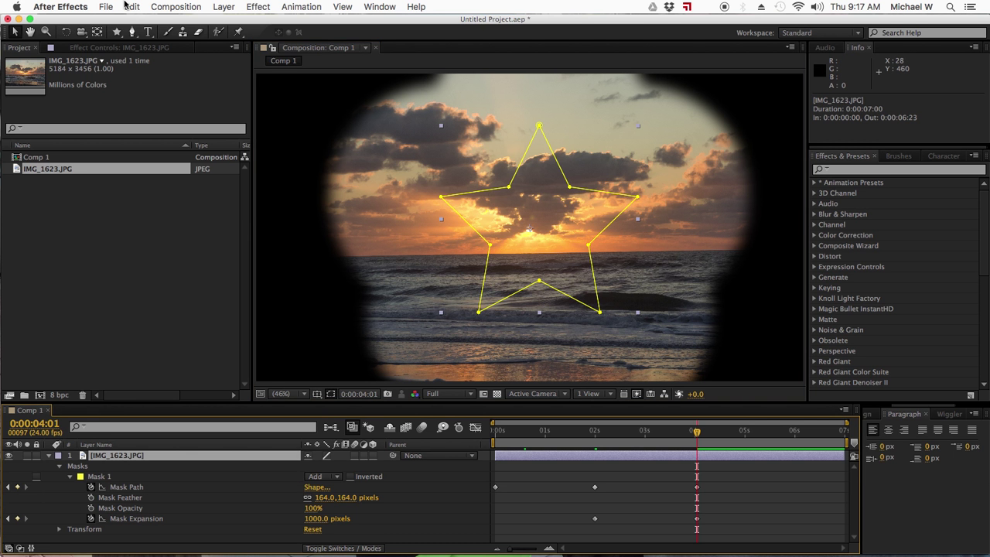
click(116, 32)
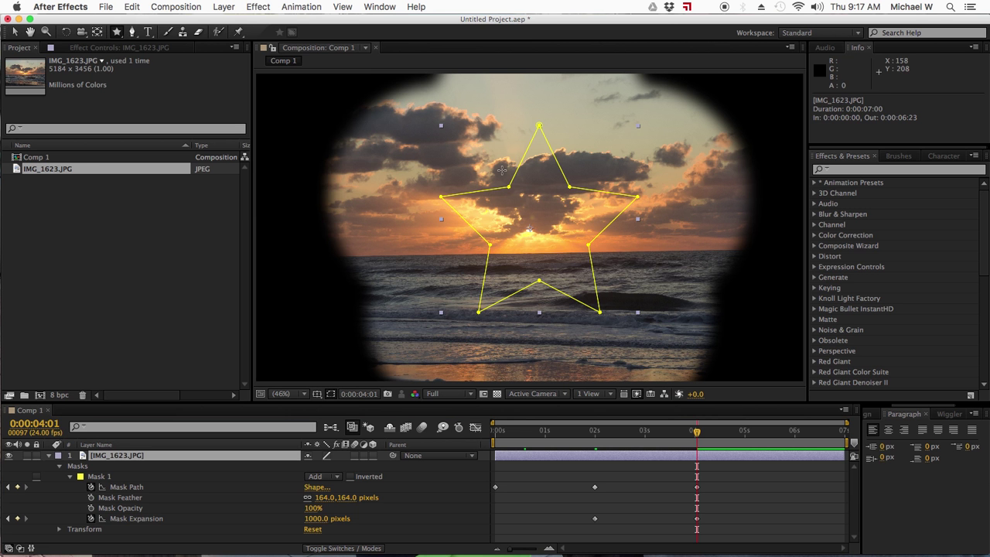
drag(389, 106, 596, 266)
drag(505, 146, 553, 186)
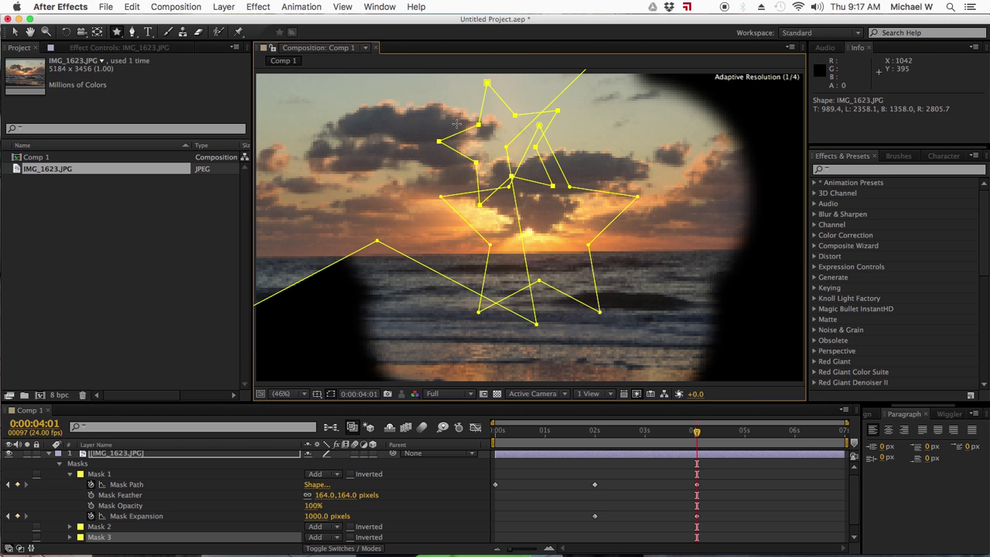
key(super+z)
click(507, 152)
drag(507, 152, 667, 264)
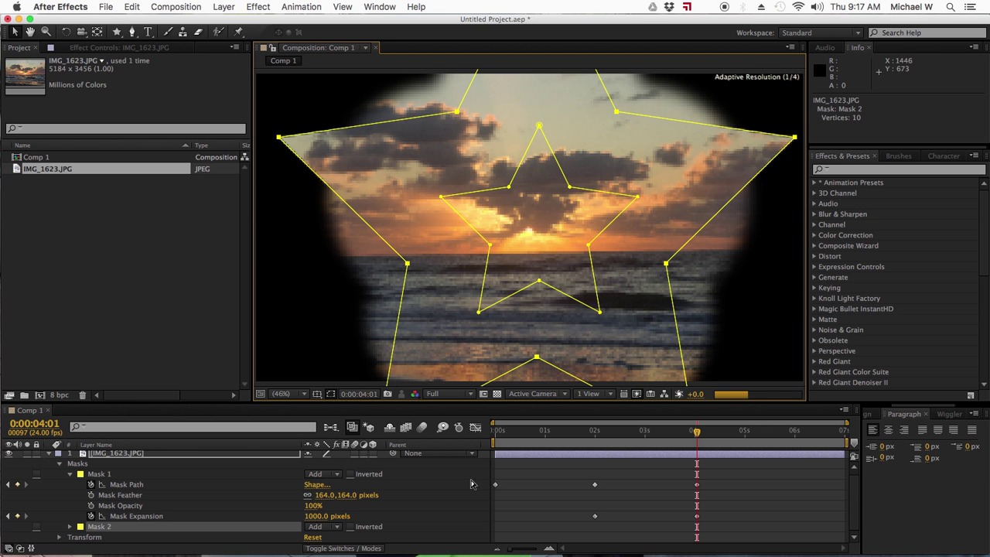
Add and copy a Mask Path keyframe for the large star, Mask 2, at 0:00:04:01, and delete that mask.
click(70, 526)
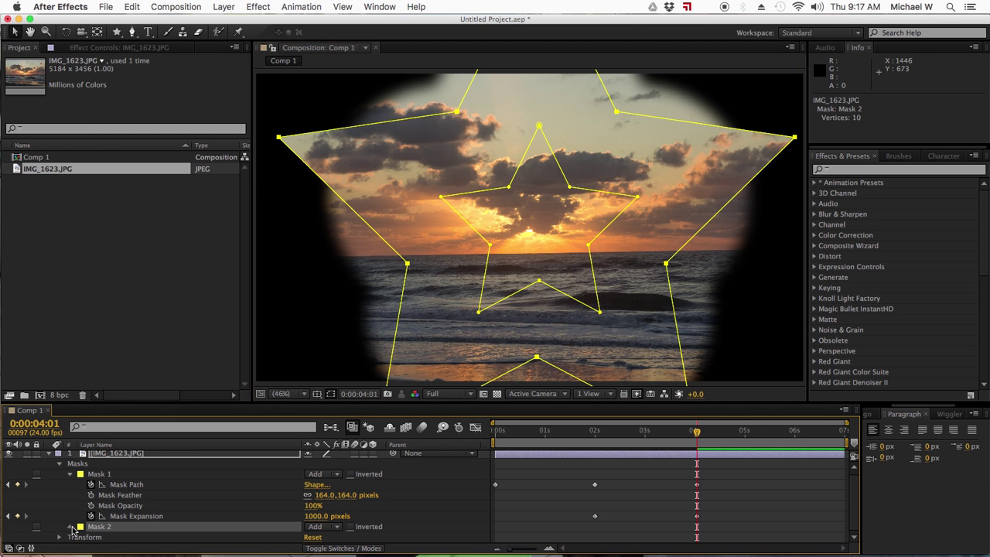
scroll(114, 517, down, 1)
click(91, 496)
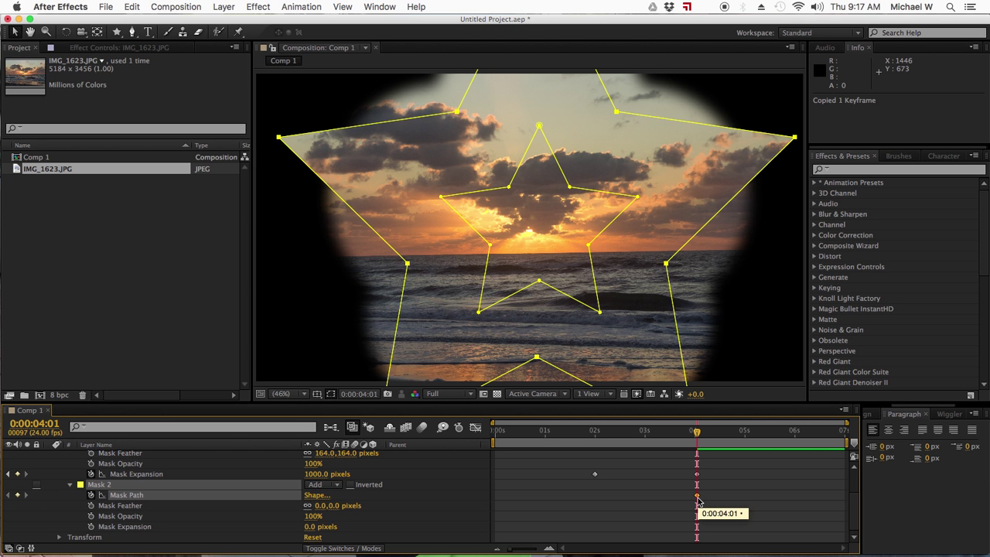
click(97, 485)
key(Delete)
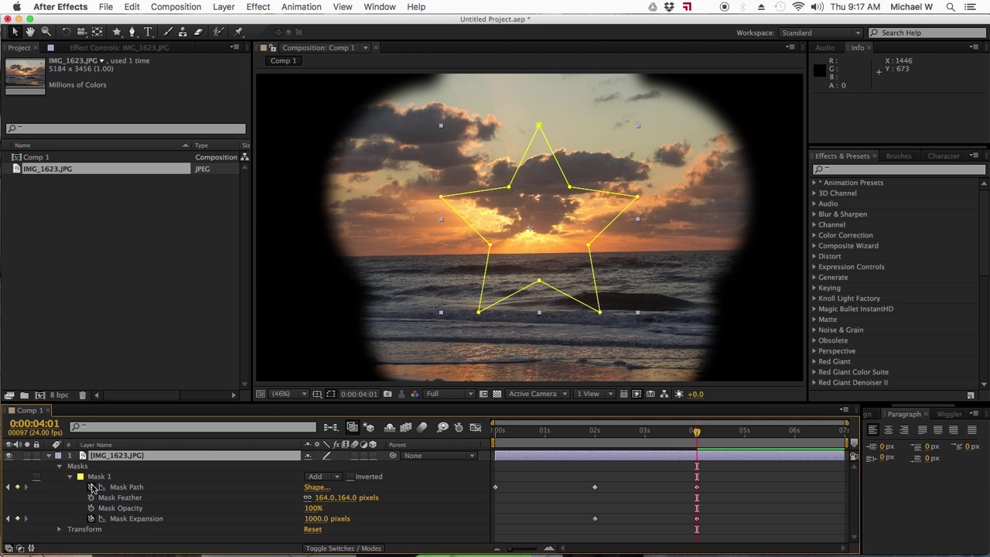
Paste the copied large-star keyframe over Mask 1's Mask Path keyframe at 0:00:04:01.
click(99, 477)
click(696, 488)
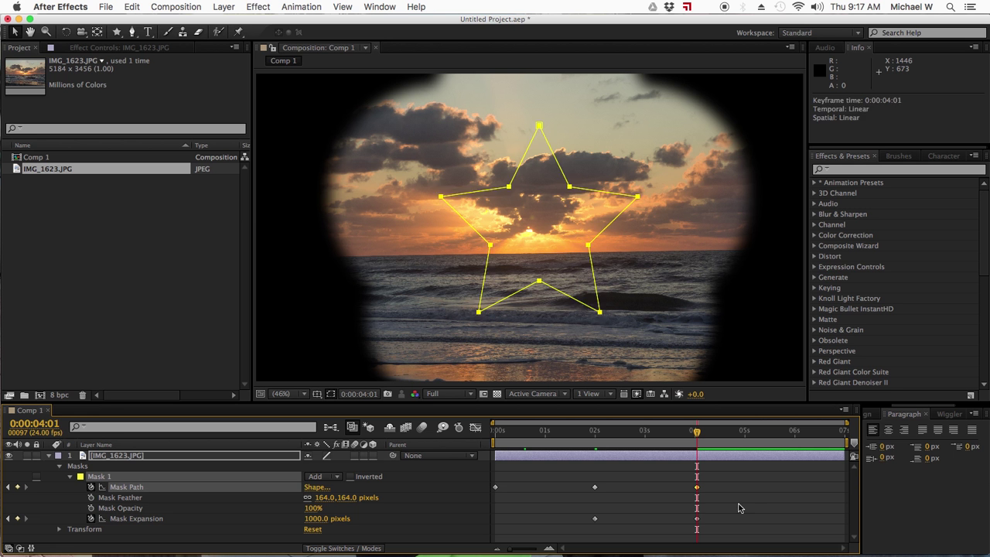
key(super+v)
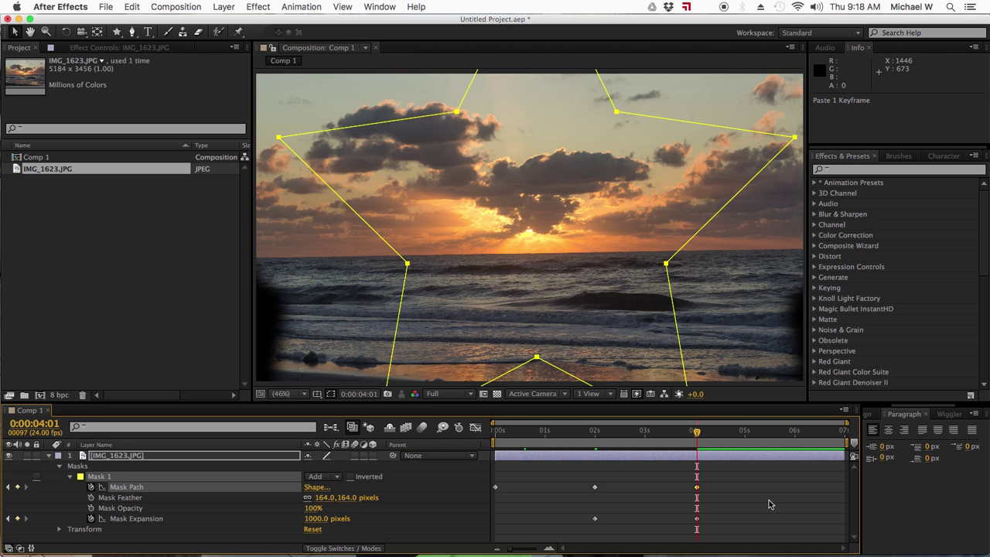
drag(696, 431, 711, 433)
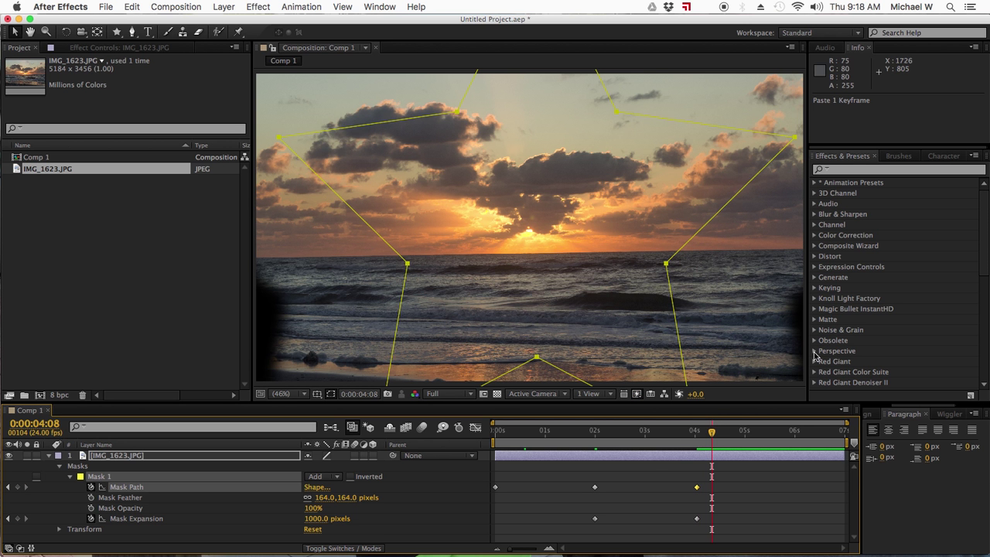
mouse_move(713, 430)
mouse_down()
mouse_move(599, 441)
mouse_move(482, 436)
mouse_move(697, 437)
mouse_up()
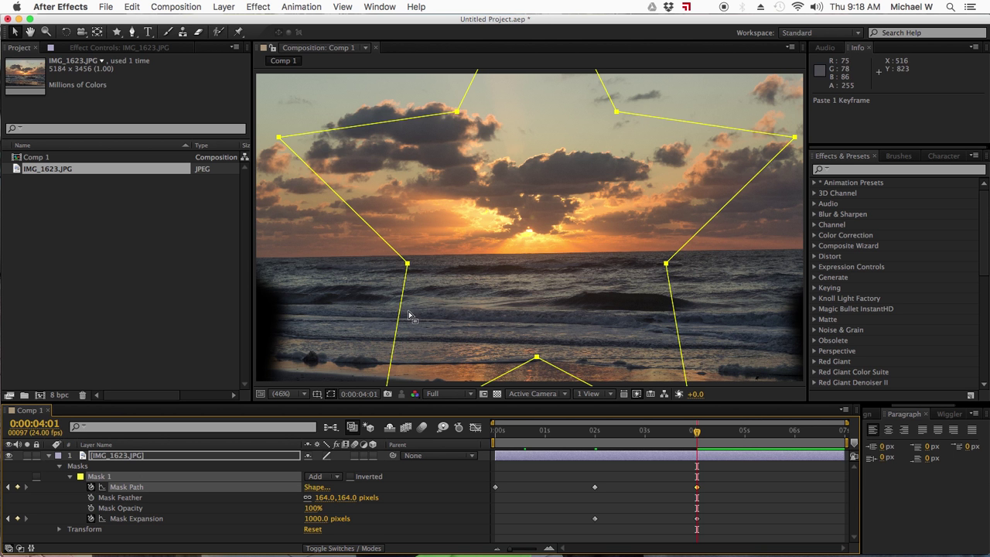
Change Mask 1's outline color to blue.
click(80, 477)
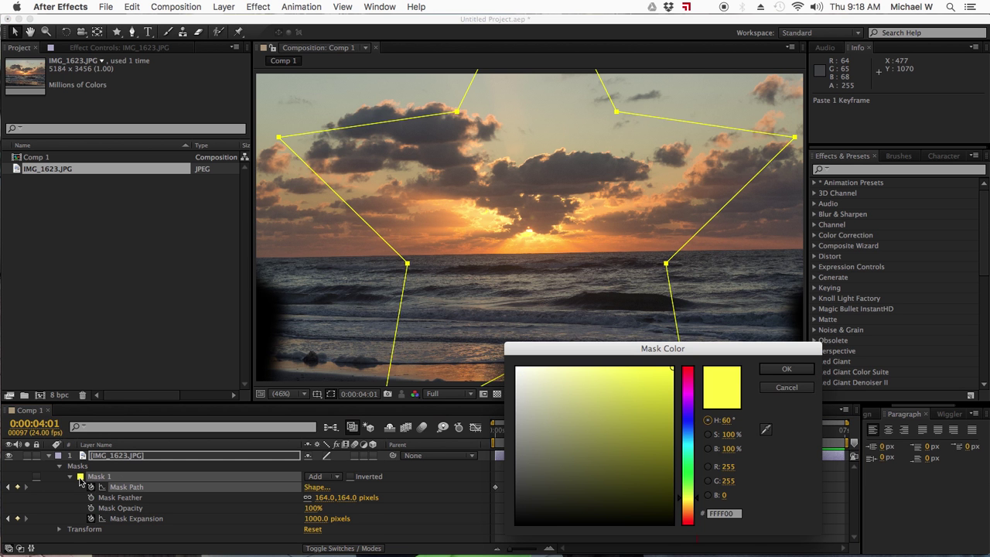
click(688, 422)
click(783, 370)
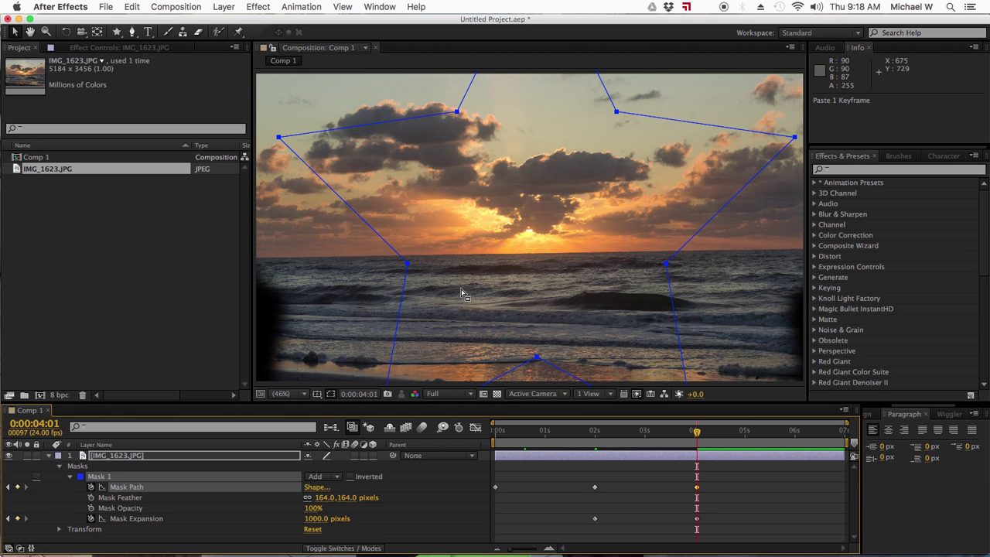
Draw an elliptical mask about 980 by 770 pixels on the image layer, over the sea to the left of the sun.
click(597, 455)
click(114, 32)
drag(112, 32, 148, 59)
drag(307, 225, 418, 312)
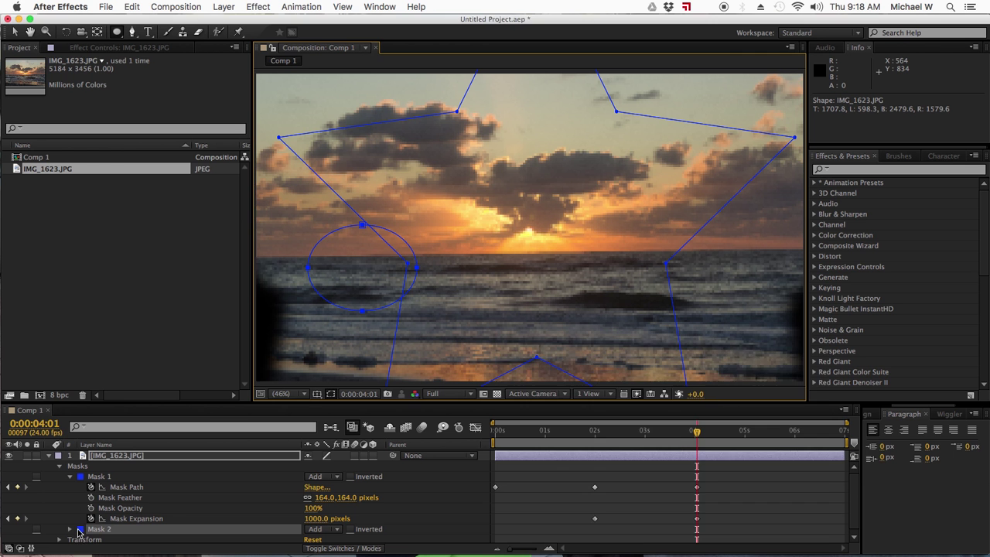
Set the elliptical mask's outline color to green 00FF92, and delete that mask.
click(79, 530)
drag(685, 474, 685, 458)
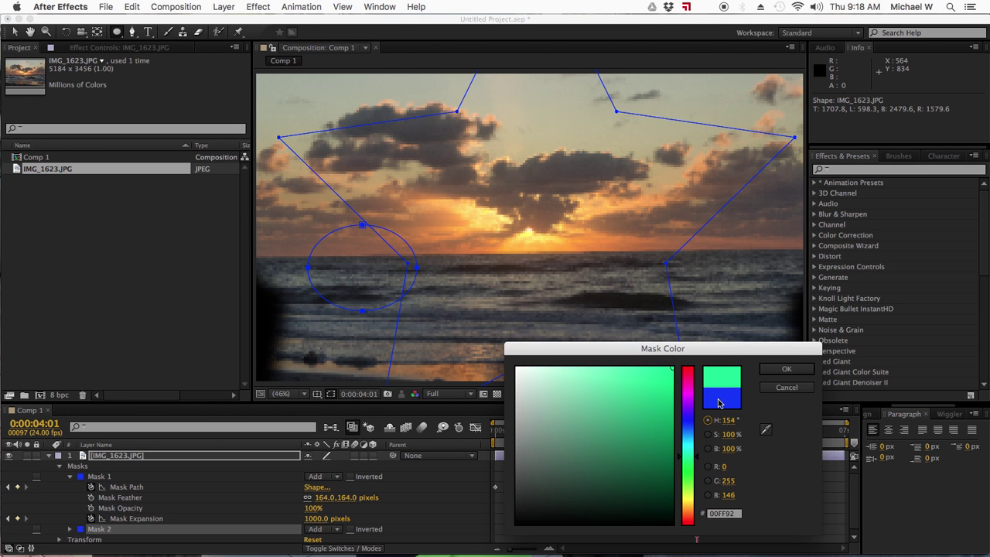
click(787, 370)
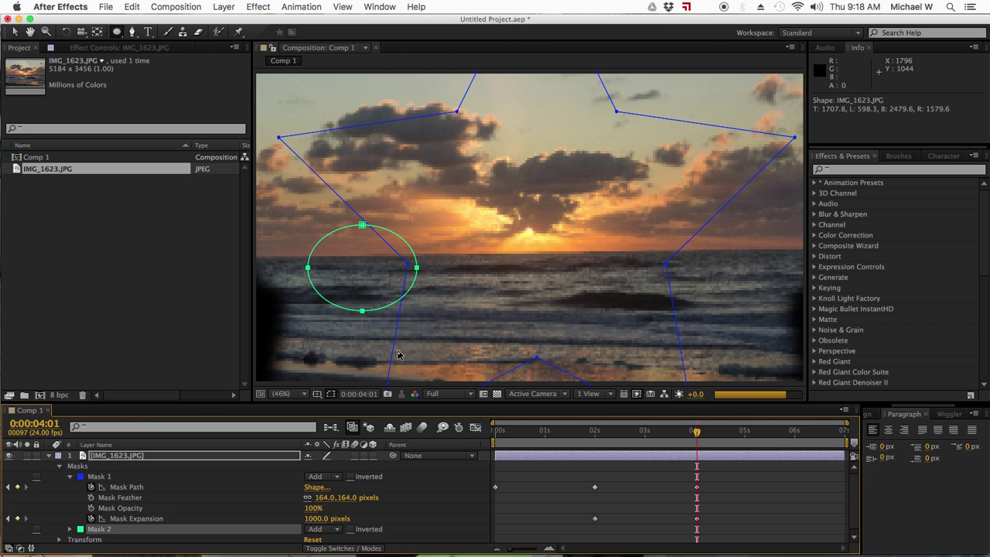
click(98, 531)
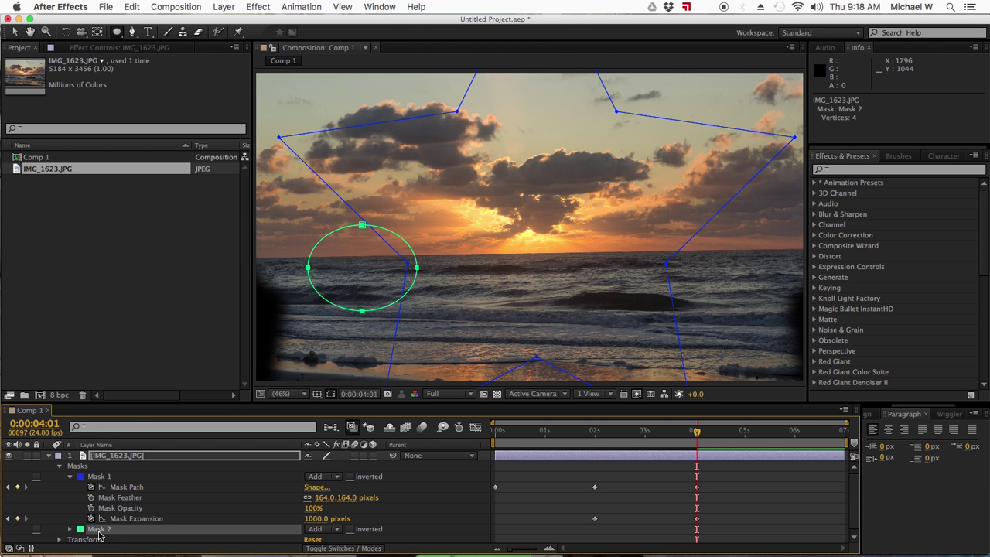
key(Delete)
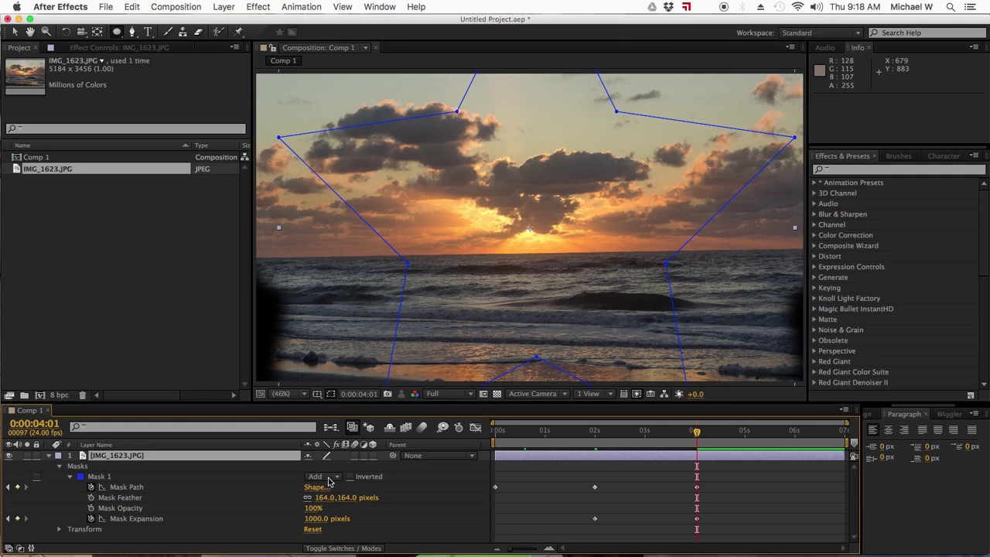
Set Mask 1's mode to Subtract.
click(328, 478)
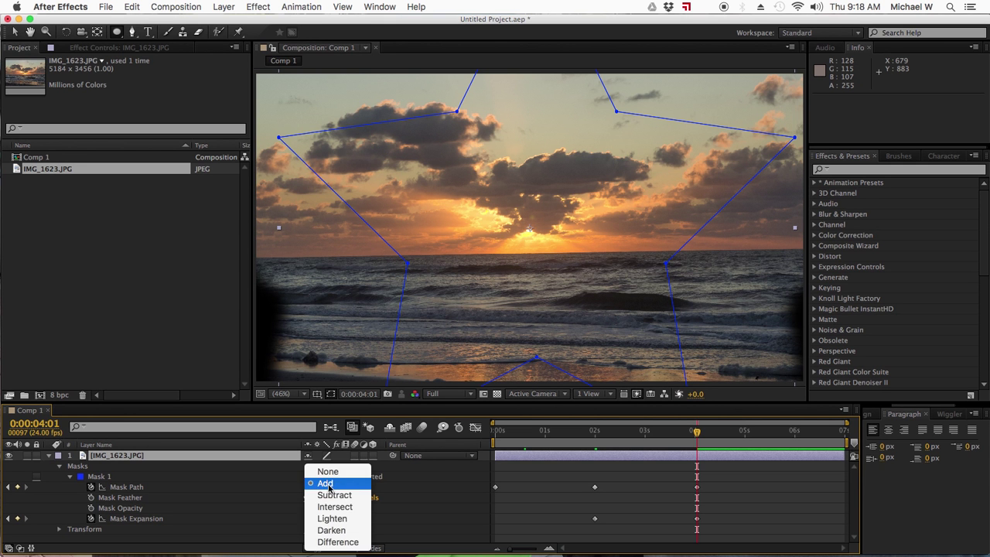
click(331, 496)
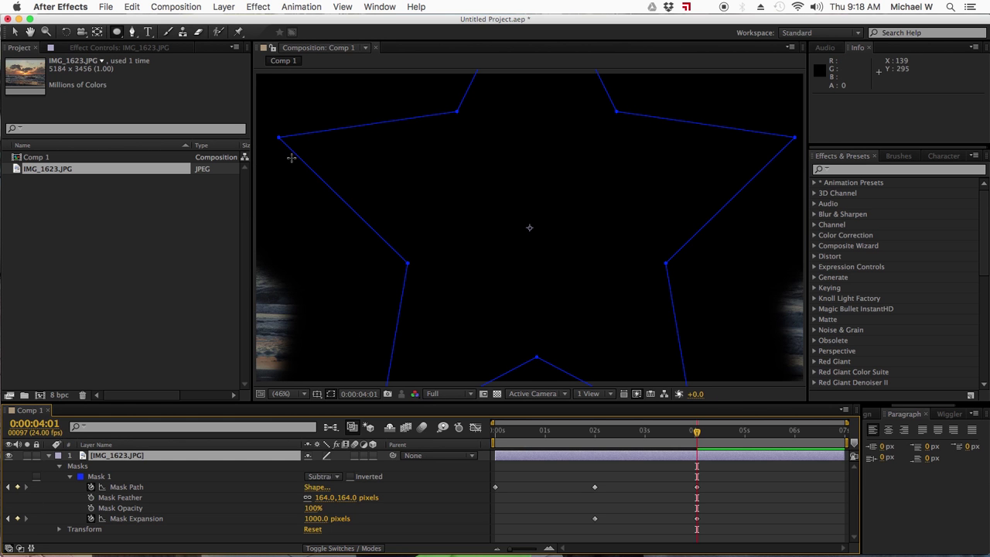
Set Mask 1's mode back to Add and toggle its Inverted option on and off.
click(329, 477)
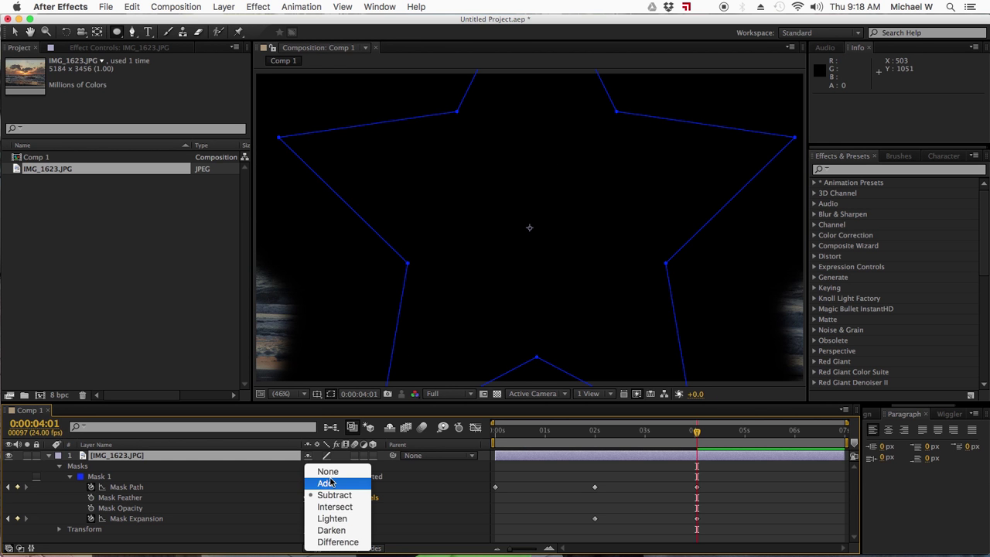
click(337, 484)
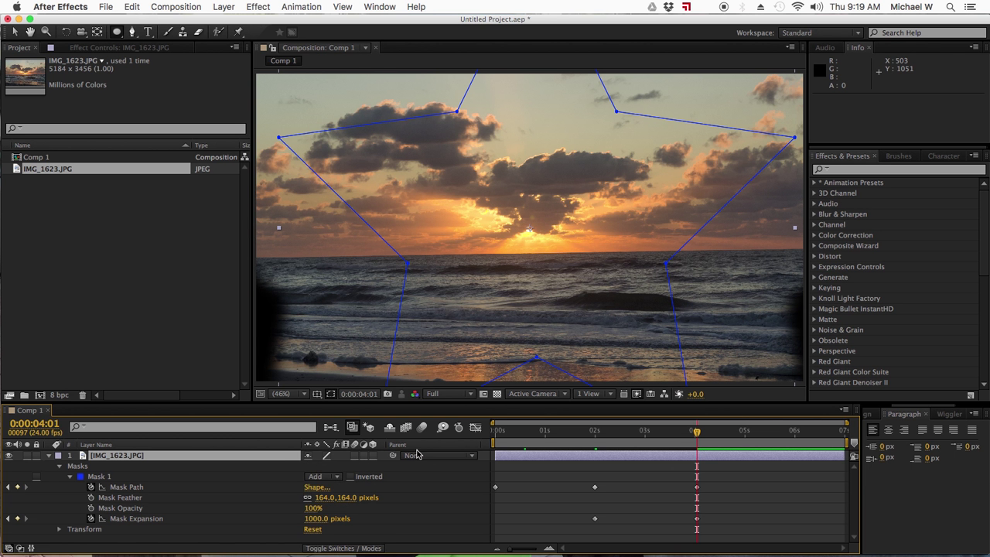
click(290, 395)
click(289, 359)
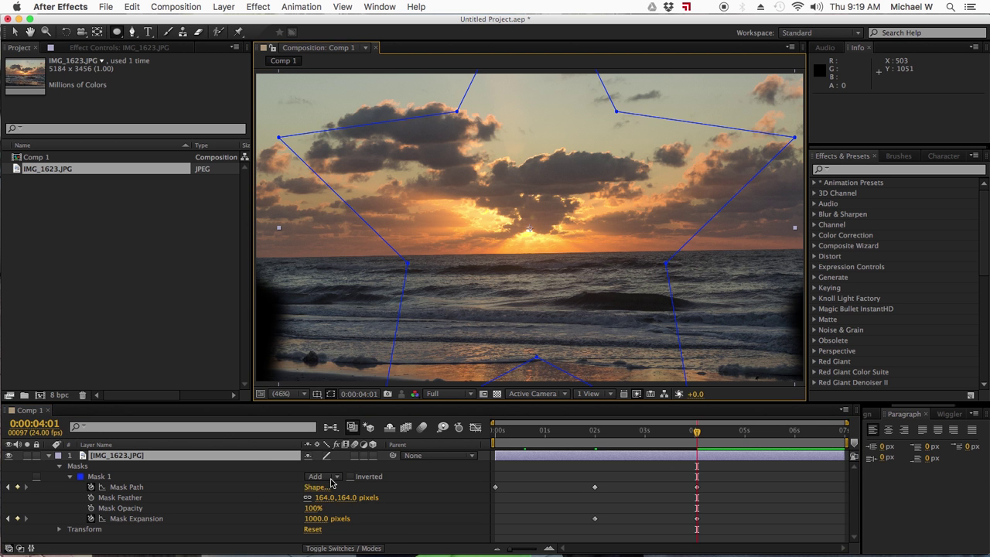
click(354, 479)
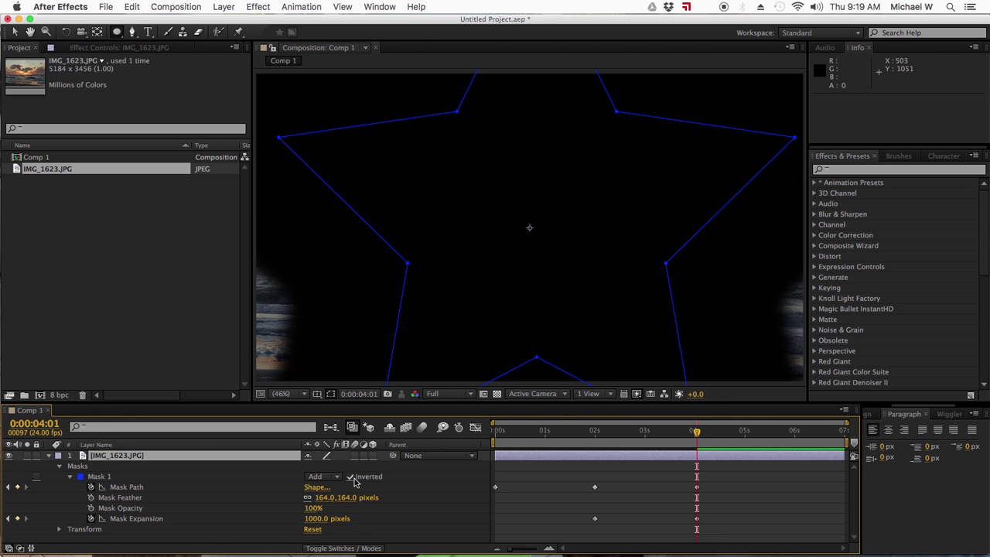
click(352, 477)
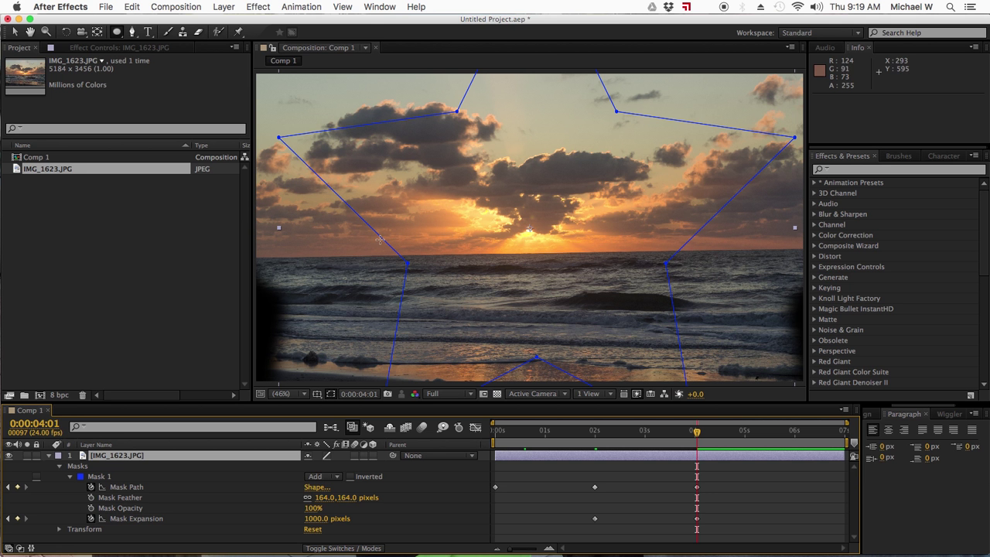
Draw an elliptical mask about 665 by 610 pixels on the image layer, across the horizon to the left of the sun.
click(112, 458)
drag(333, 210, 407, 278)
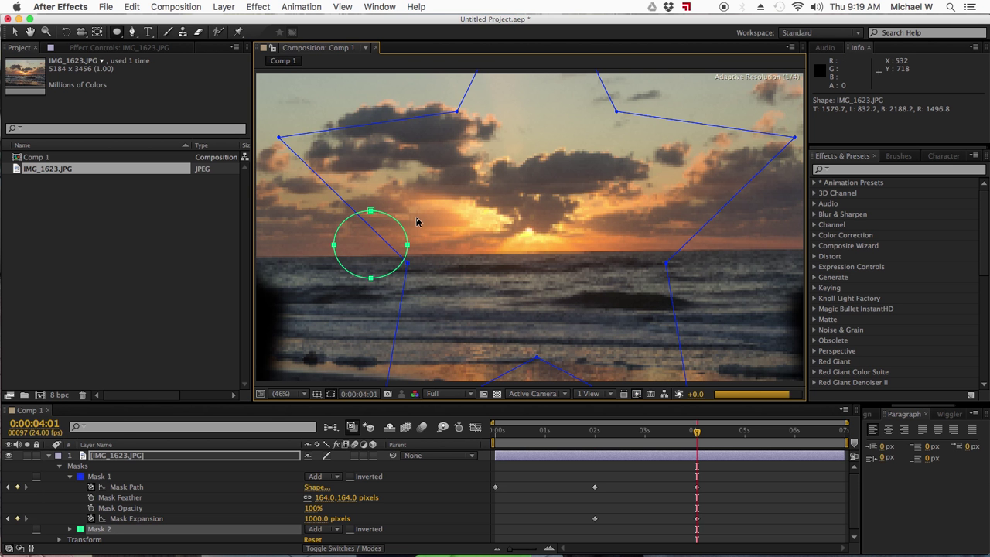
Try the Subtract mode on the elliptical Mask 2 and return its mode to Add.
click(320, 529)
click(331, 496)
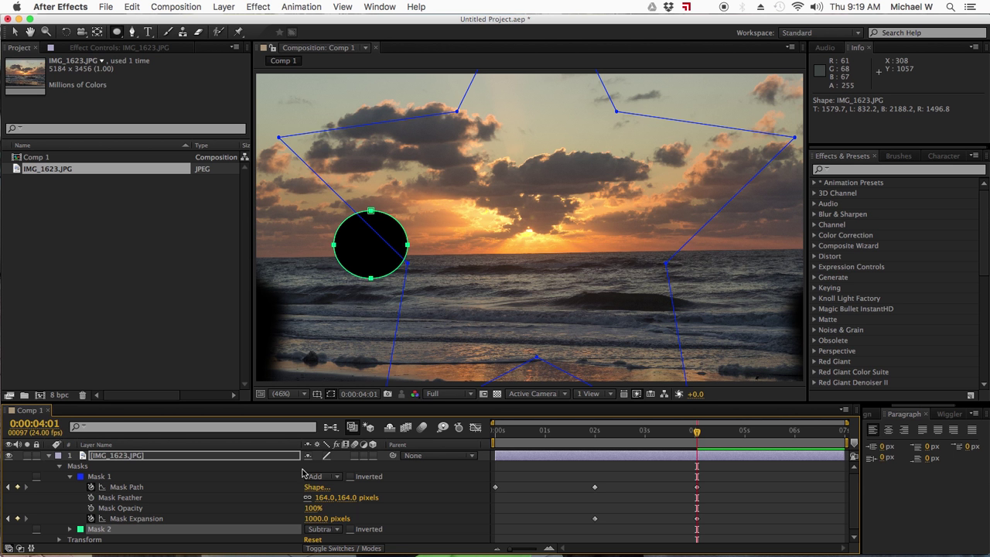
click(321, 530)
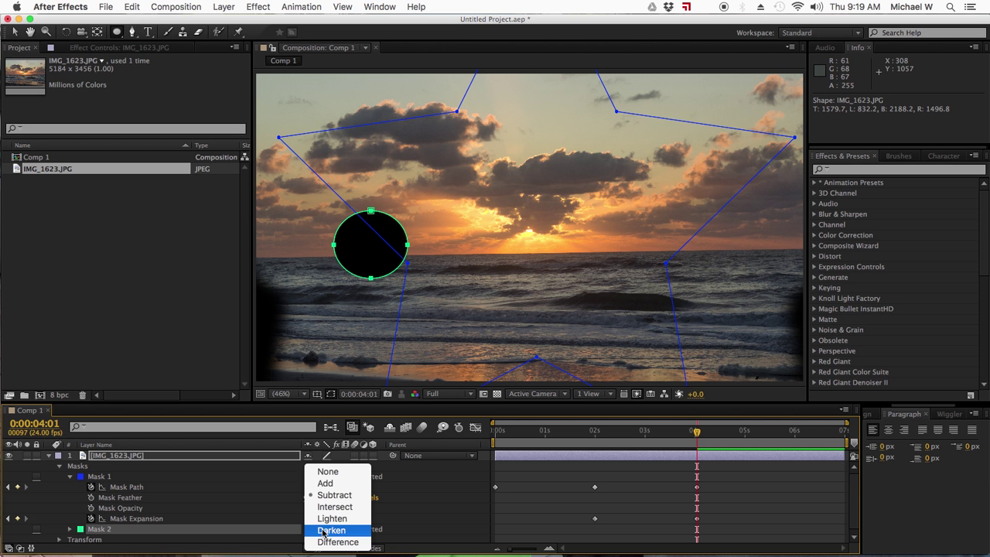
click(325, 483)
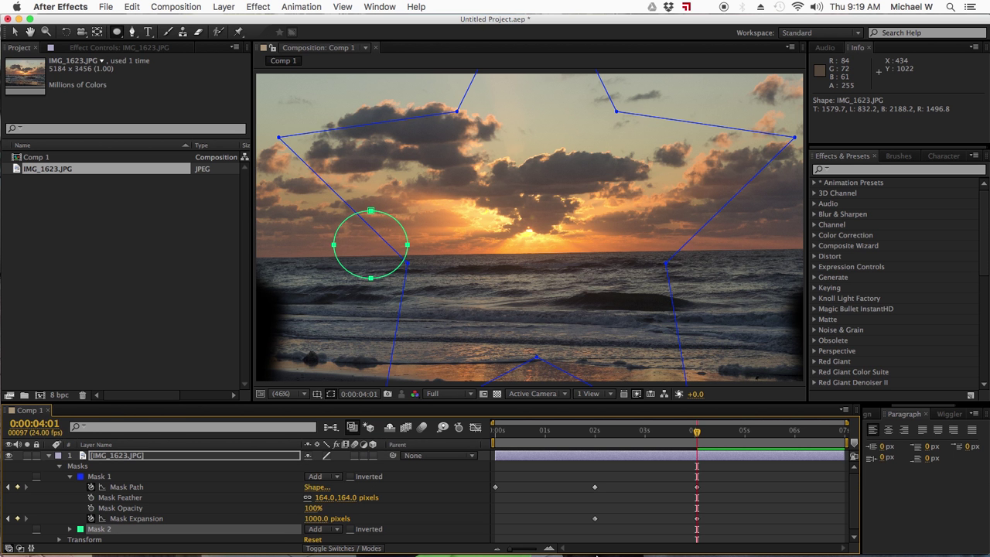
click(754, 551)
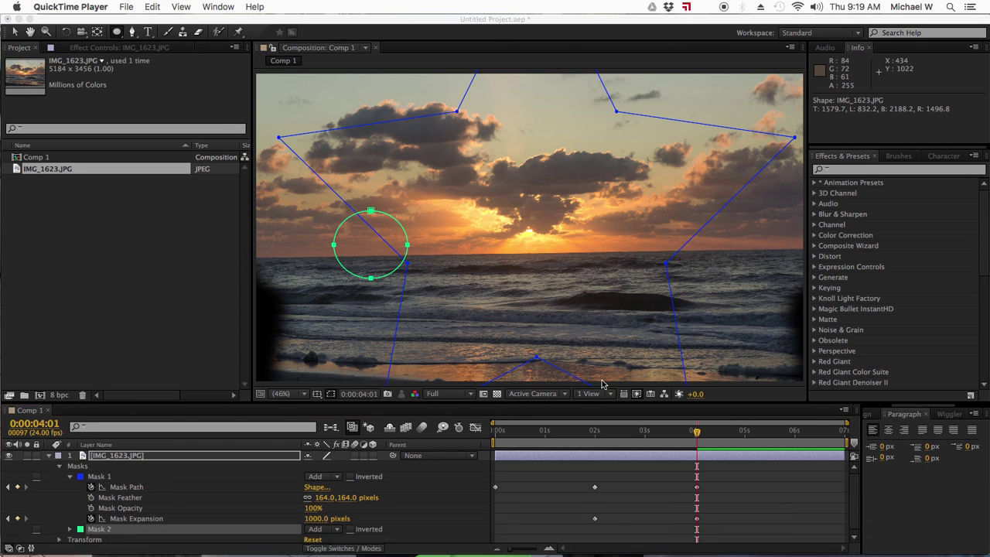
mouse_move(125, 75)
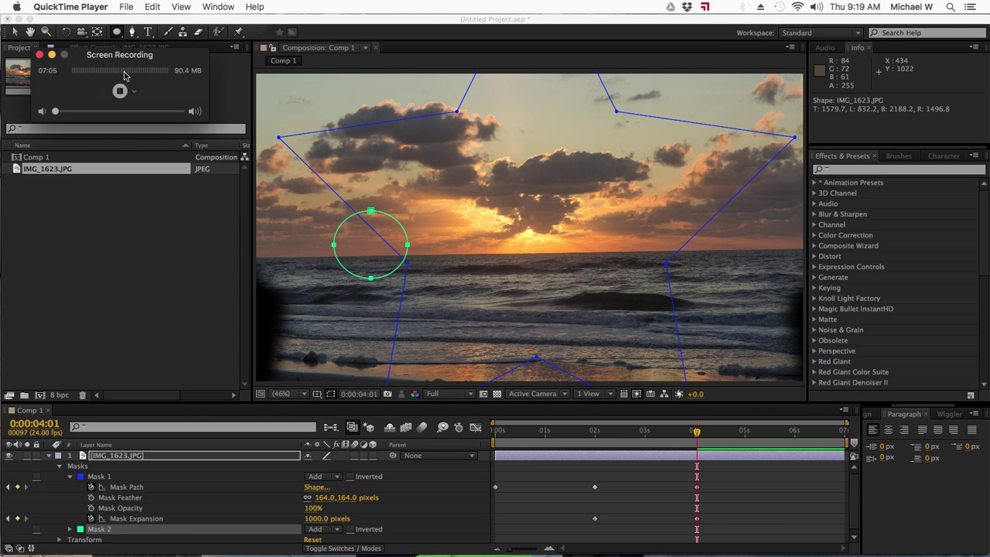
click(160, 331)
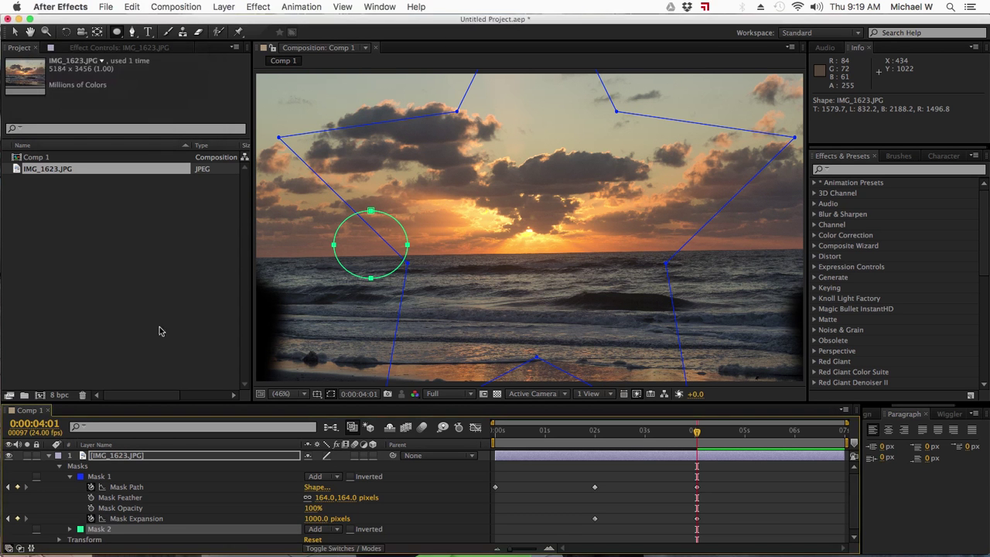
Delete both the star mask and the elliptical mask from the image layer.
click(101, 479)
key(Delete)
click(101, 478)
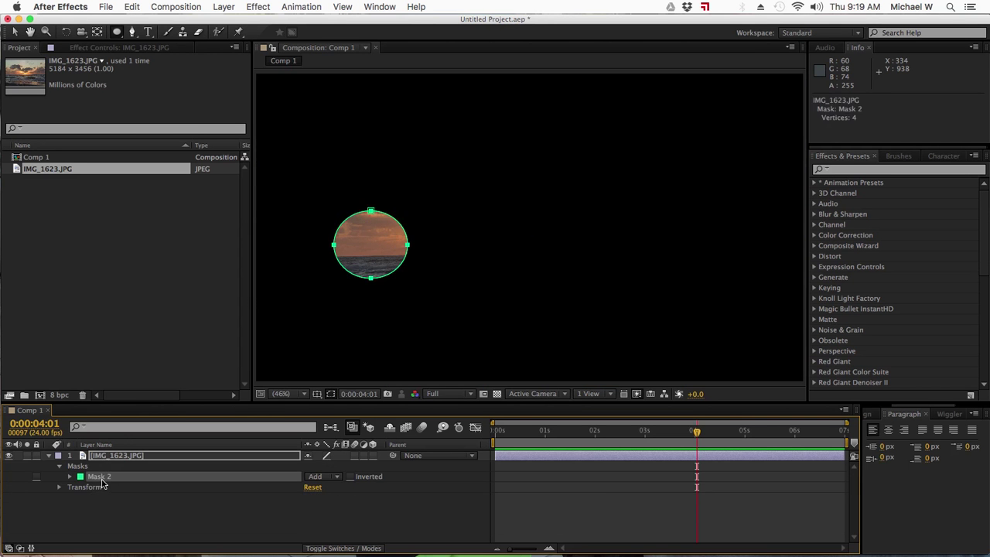
key(Delete)
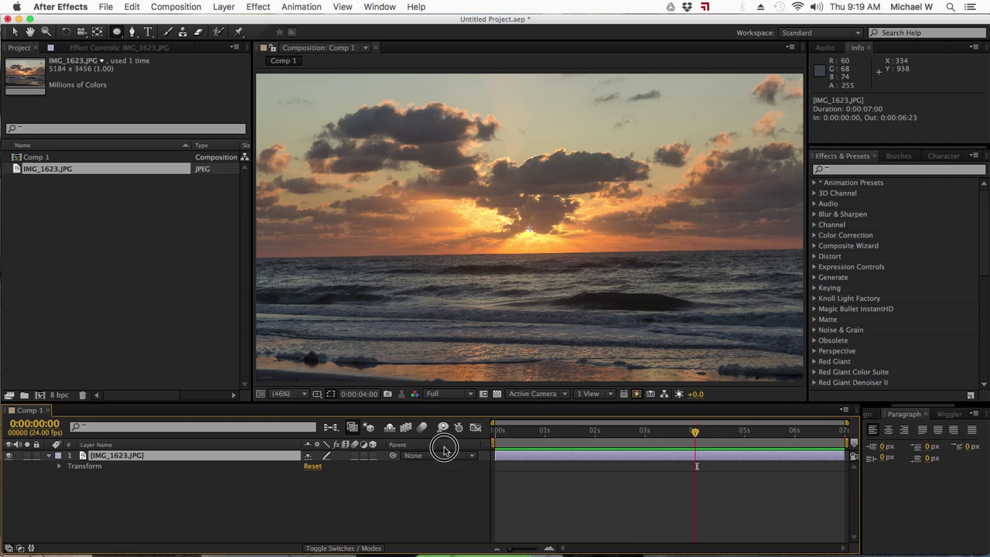
At the start of the composition, draw a closed curved Pen mask with ten points around the photo's upper-right corner.
key(Home)
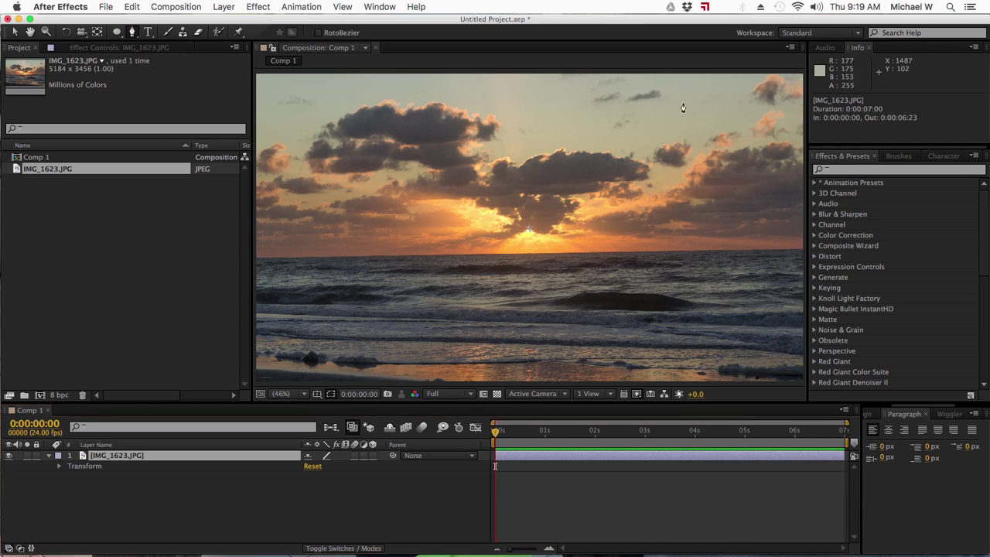
drag(767, 108, 707, 128)
mouse_move(722, 80)
mouse_down()
mouse_move(673, 126)
mouse_move(681, 139)
mouse_up()
mouse_move(682, 159)
mouse_down()
mouse_move(659, 170)
mouse_move(690, 195)
mouse_move(729, 172)
mouse_move(756, 193)
mouse_up()
drag(772, 158, 794, 94)
drag(778, 83, 667, 91)
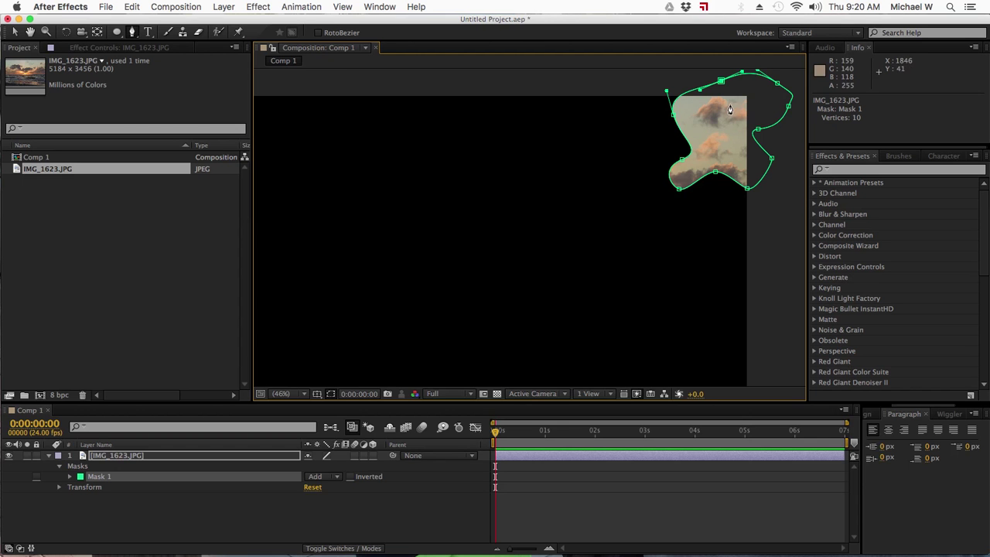
Set the new Mask 1's feather to 779 pixels.
click(301, 393)
click(300, 359)
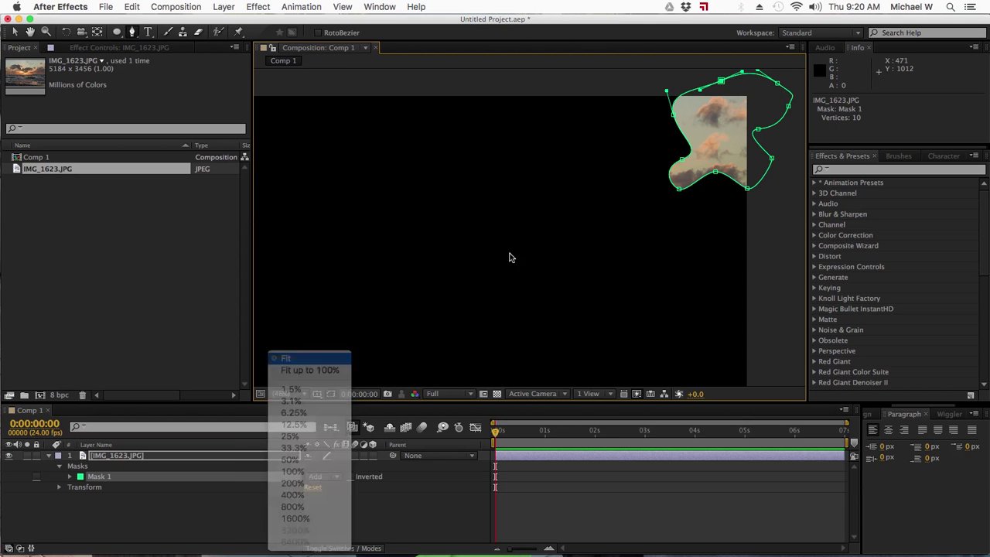
drag(373, 311, 415, 287)
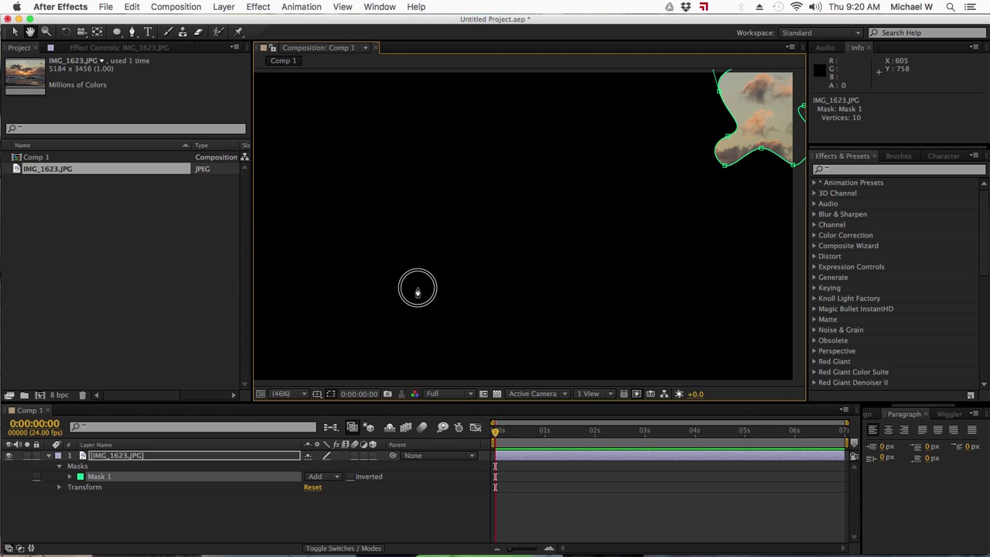
click(70, 477)
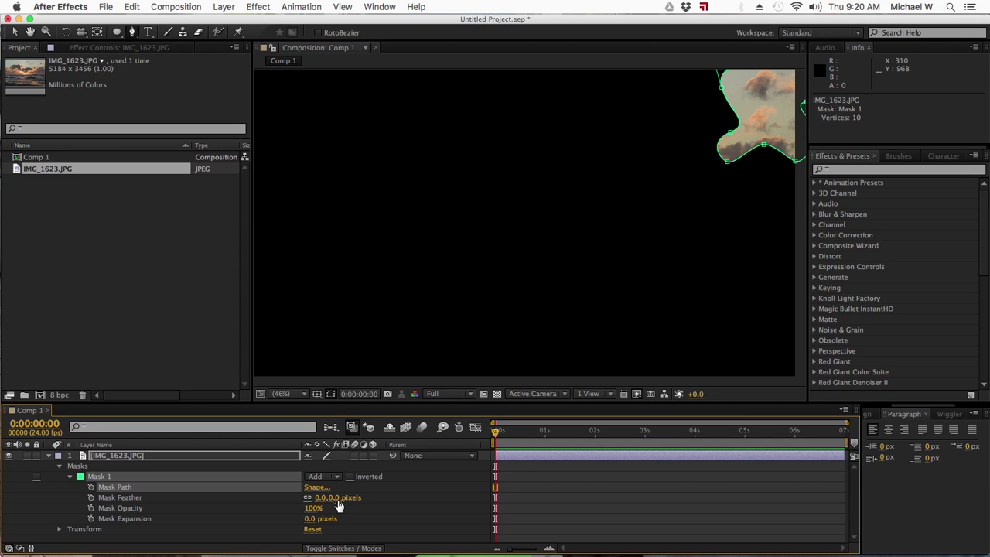
drag(333, 503, 804, 487)
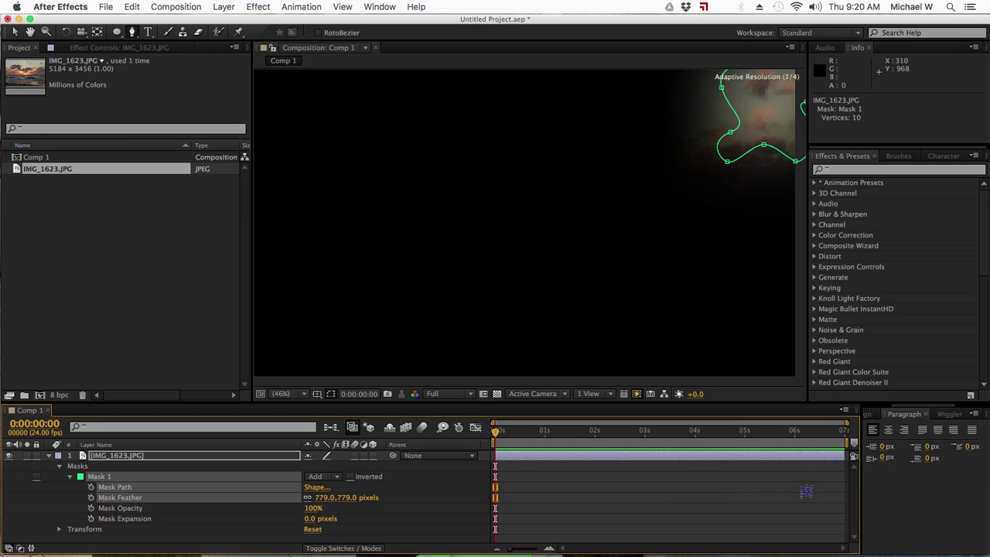
Keyframe Mask 1's expansion at the start of the composition, and set it to 1000 pixels at 0:00:02:23.
click(92, 519)
drag(498, 433, 642, 433)
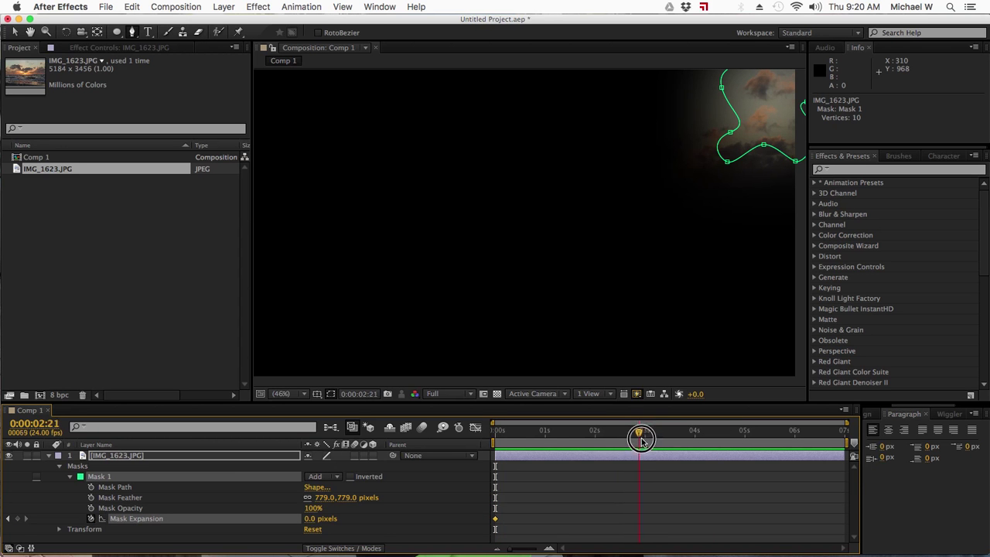
click(303, 517)
click(313, 520)
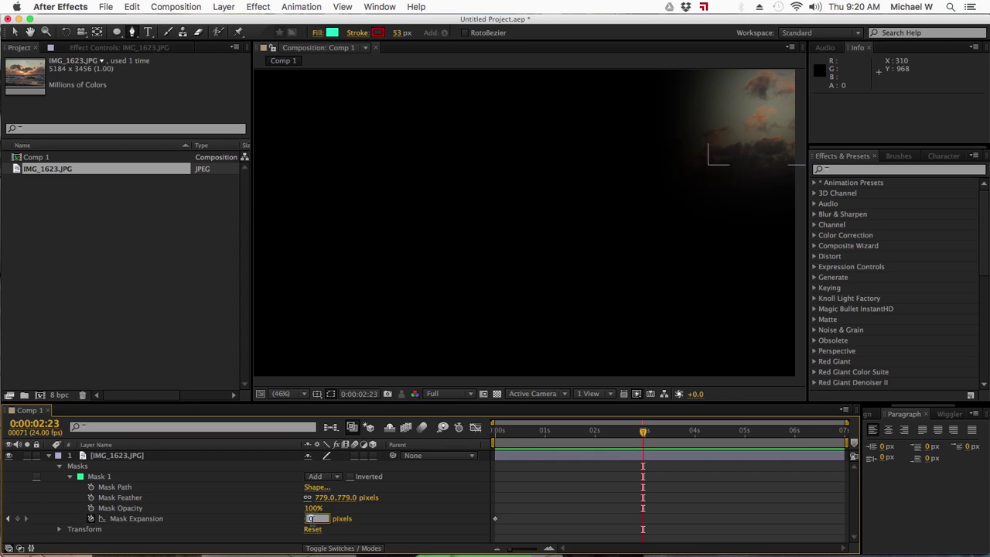
text(1000)
key(Return)
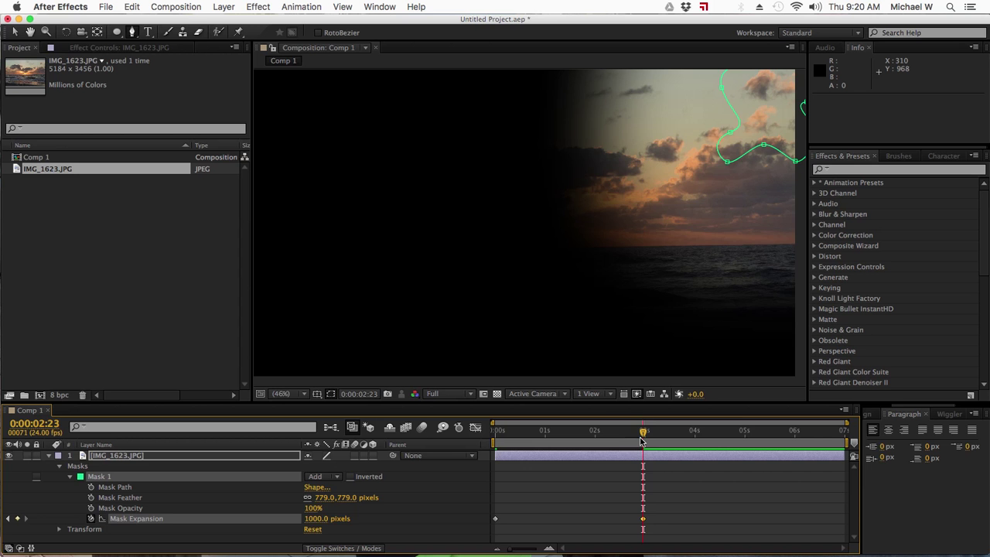
Start keyframing Mask 1's path at 0:00:04:17 and move that keyframe back toward the start of the timeline.
drag(634, 430, 730, 435)
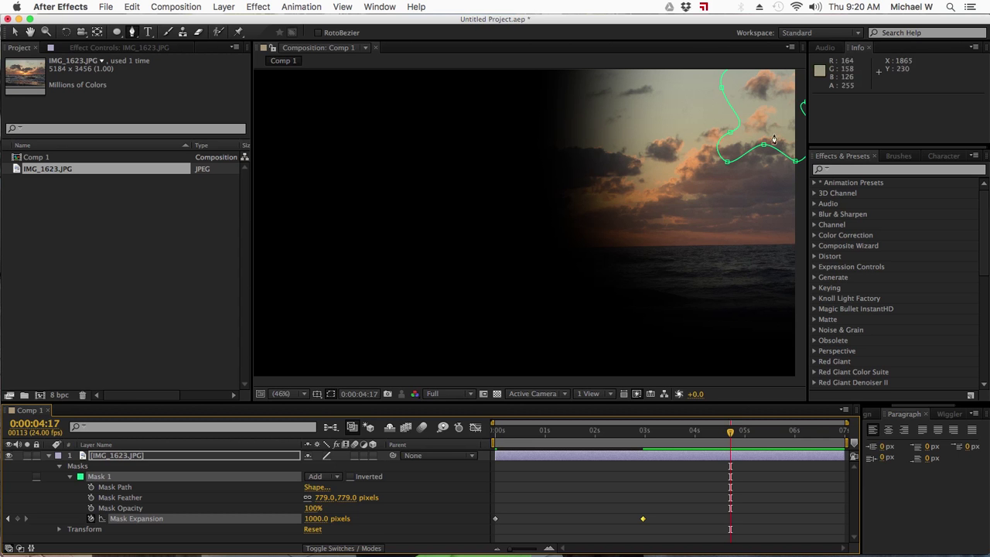
click(18, 31)
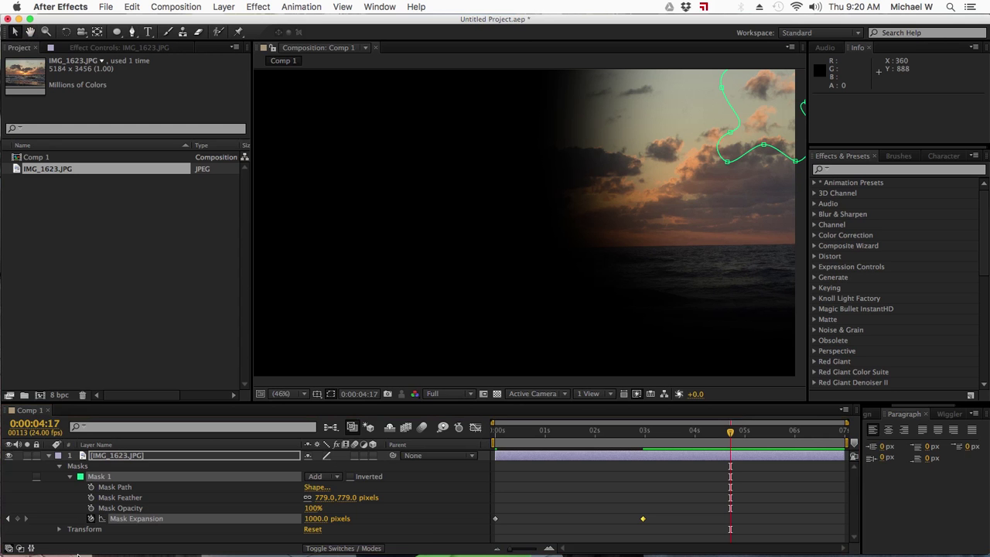
click(90, 487)
drag(729, 486, 491, 489)
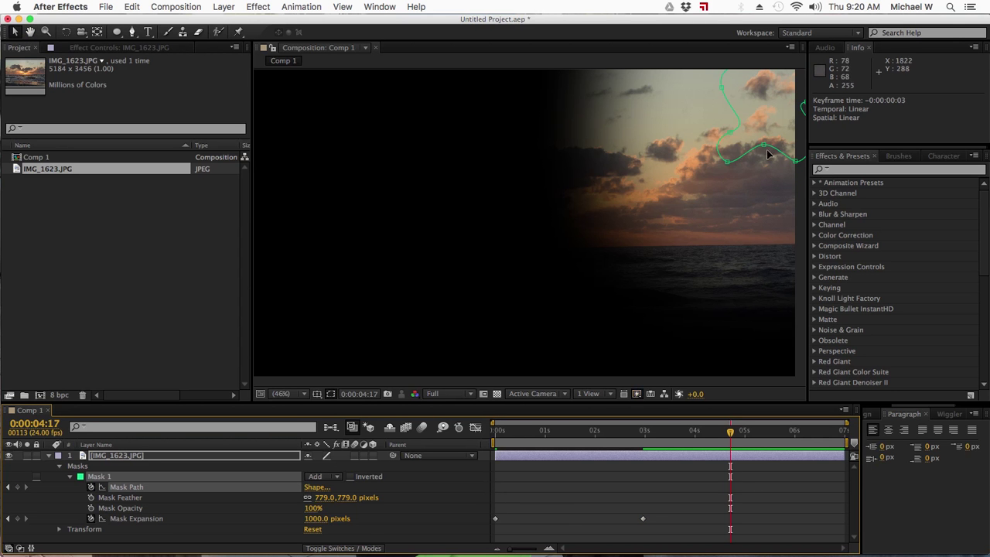
Add a Mask Path keyframe at 0:00:00:00 and move Mask 1 to the photo's lower-left corner.
key(Home)
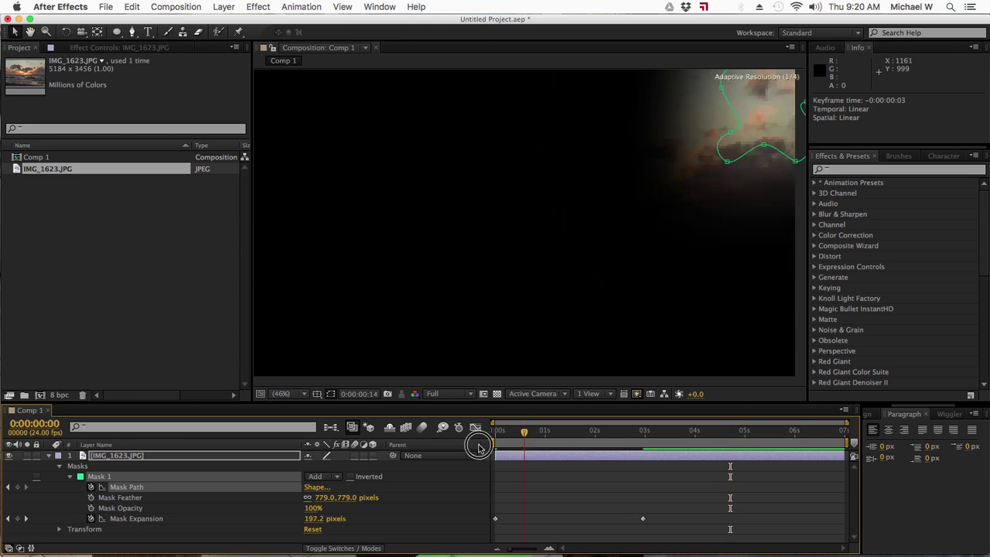
click(17, 488)
drag(764, 146, 261, 383)
At 0:00:04:10, draw a second closed Pen mask with 13 points on the image layer, around the upper middle sky and clouds.
drag(495, 435, 716, 431)
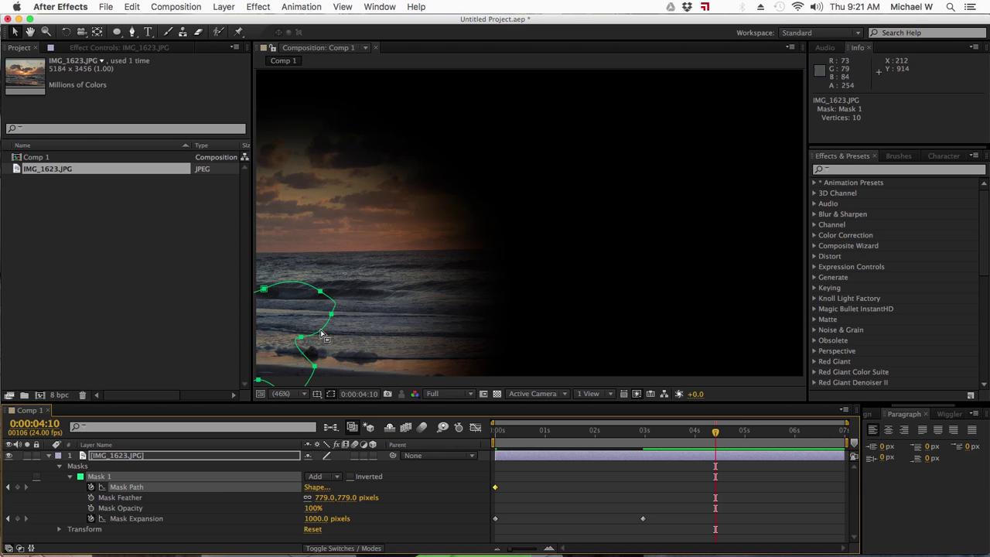
click(132, 31)
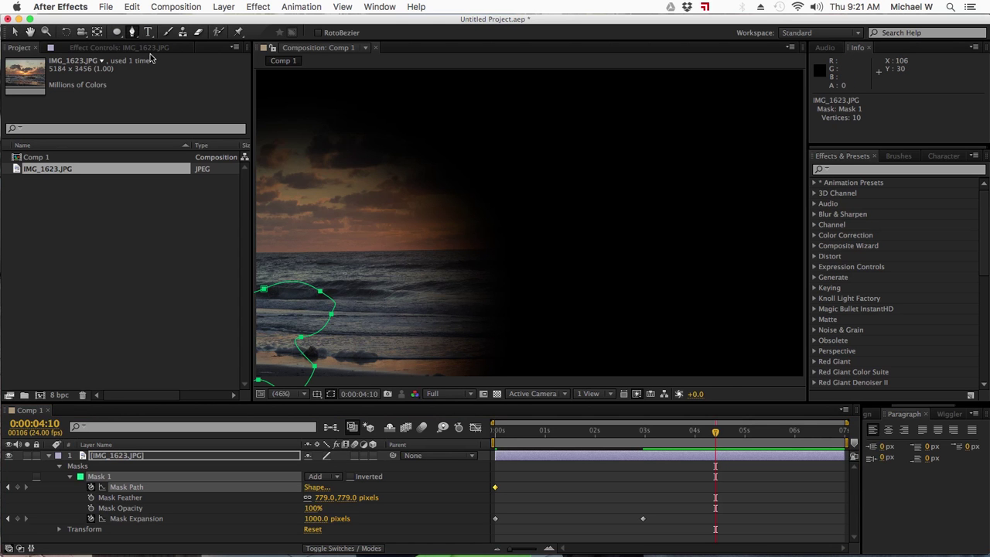
click(140, 454)
key(h)
drag(594, 185, 581, 207)
key(g)
click(451, 75)
click(445, 117)
click(407, 140)
click(436, 158)
click(435, 181)
click(469, 178)
click(482, 207)
click(528, 198)
click(601, 180)
click(636, 187)
click(706, 160)
click(686, 100)
click(664, 83)
click(615, 73)
click(452, 77)
Go to 0:00:01:06, add a Mask Expansion keyframe to Mask 1 and undo it.
drag(498, 276, 497, 242)
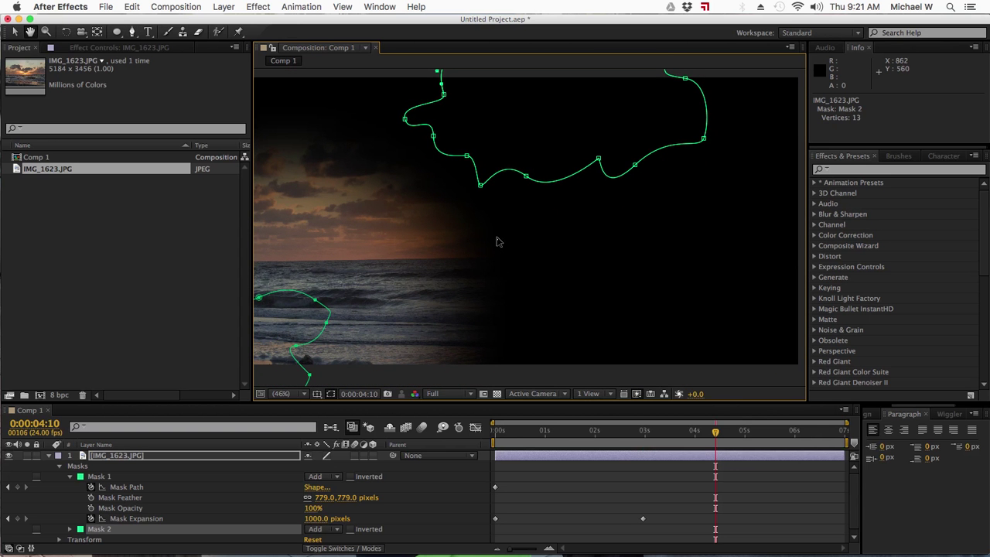
drag(605, 431, 558, 434)
click(17, 518)
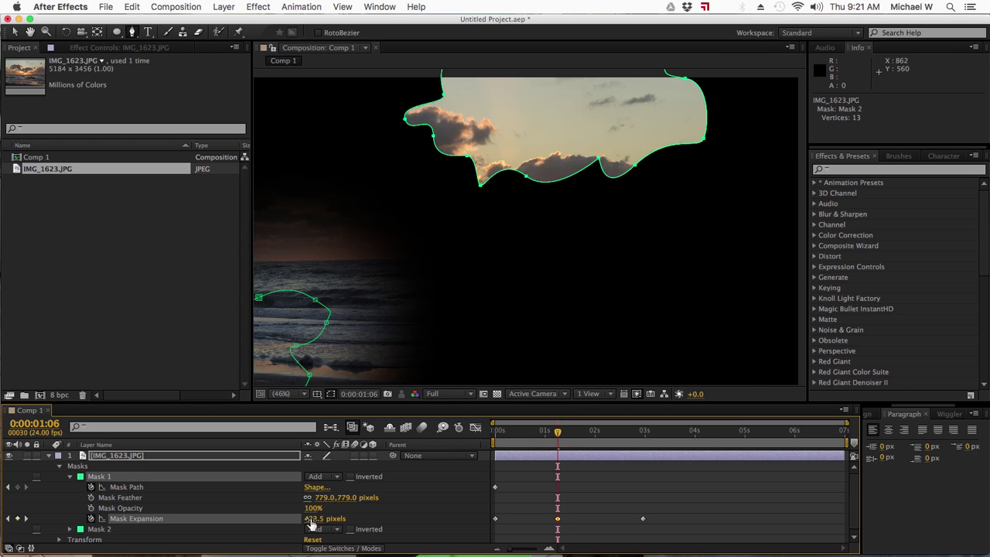
key(super+z)
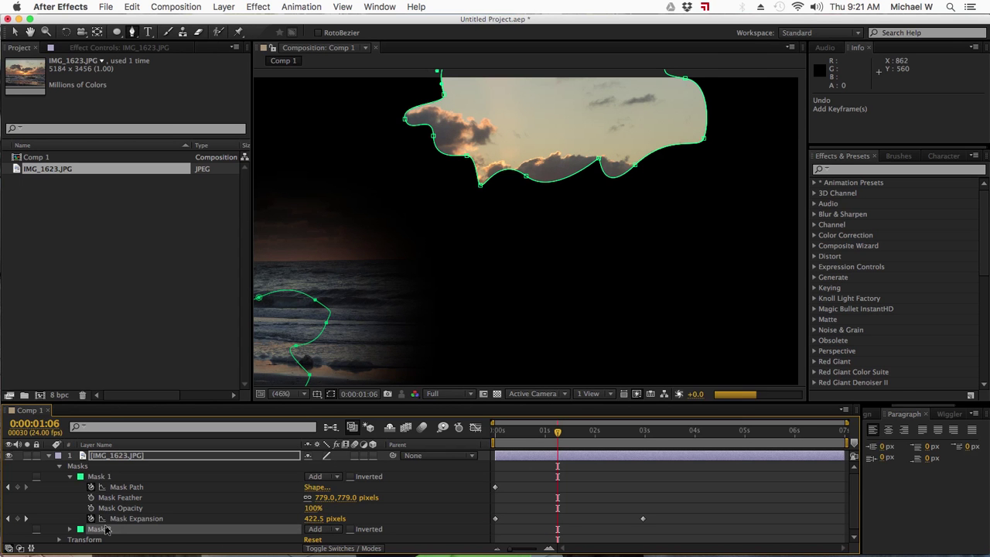
Collapse Mask 1's properties, expand Mask 2's, and change Mask 2's outline color to blue.
click(69, 477)
click(69, 488)
click(80, 487)
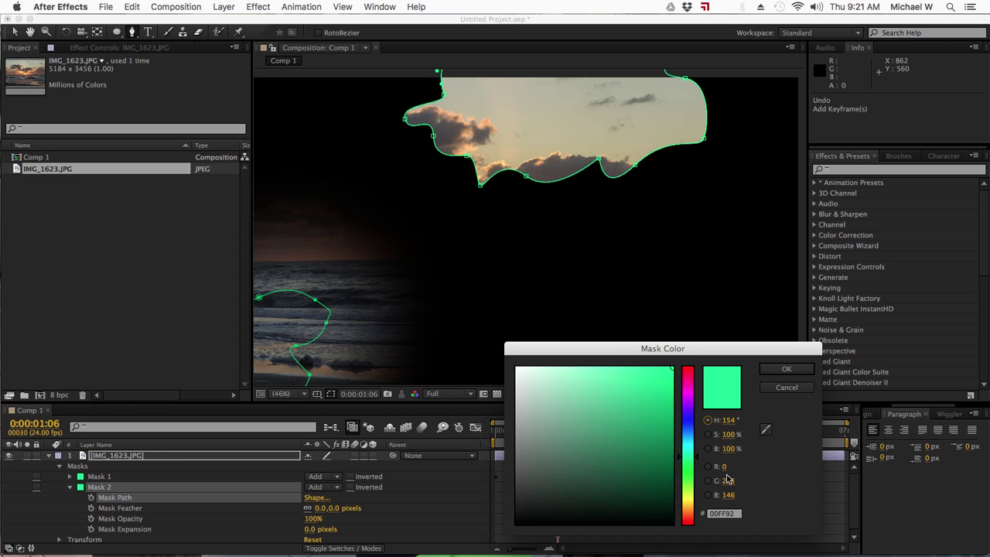
click(688, 421)
click(788, 370)
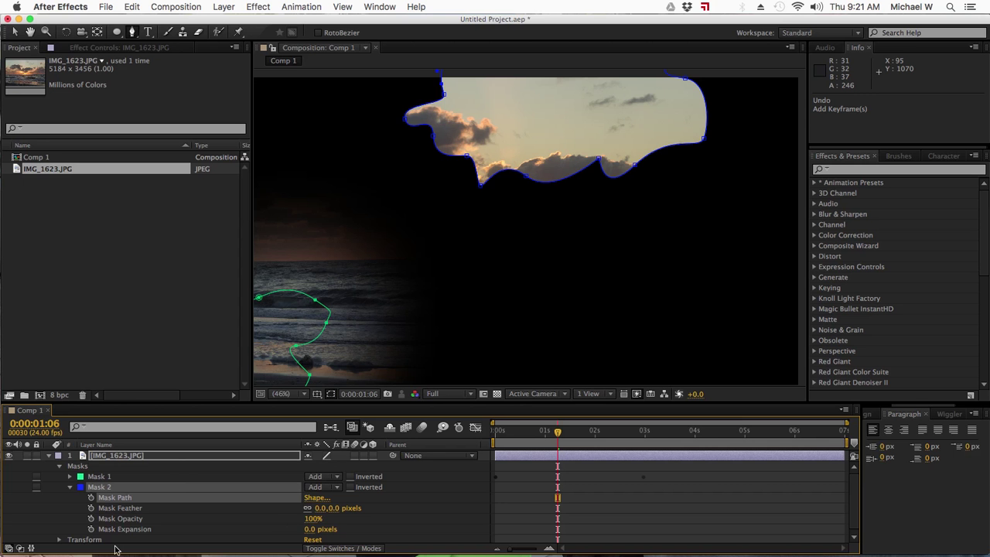
Add a Mask Expansion keyframe to Mask 2 at 0:00:01:06 with a value of -770 pixels.
click(91, 530)
drag(309, 529, 6, 551)
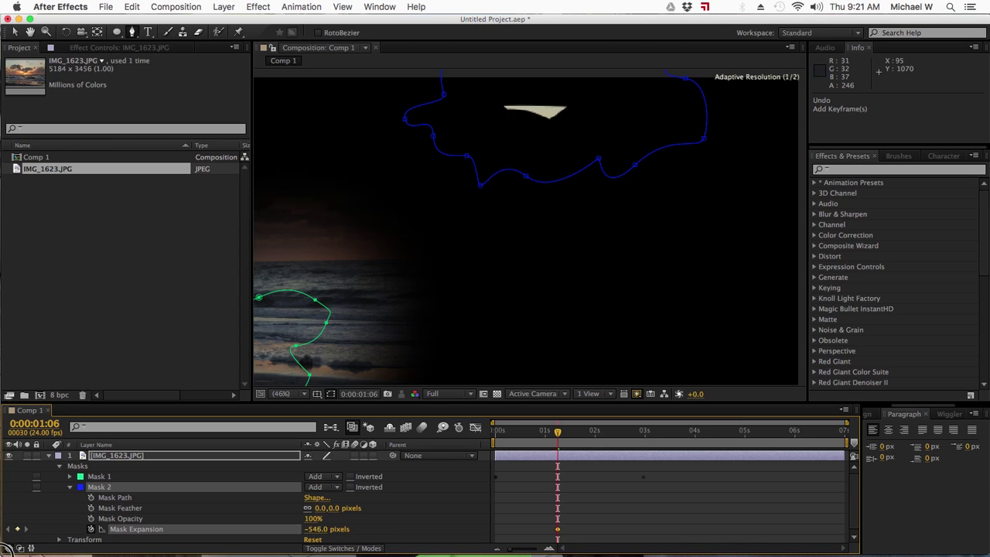
drag(316, 530, 170, 537)
At 0:00:03:14, keyframe Mask 2's expansion at 1000 pixels and set its feather to 300 pixels.
drag(560, 435, 677, 433)
click(318, 531)
text(1)
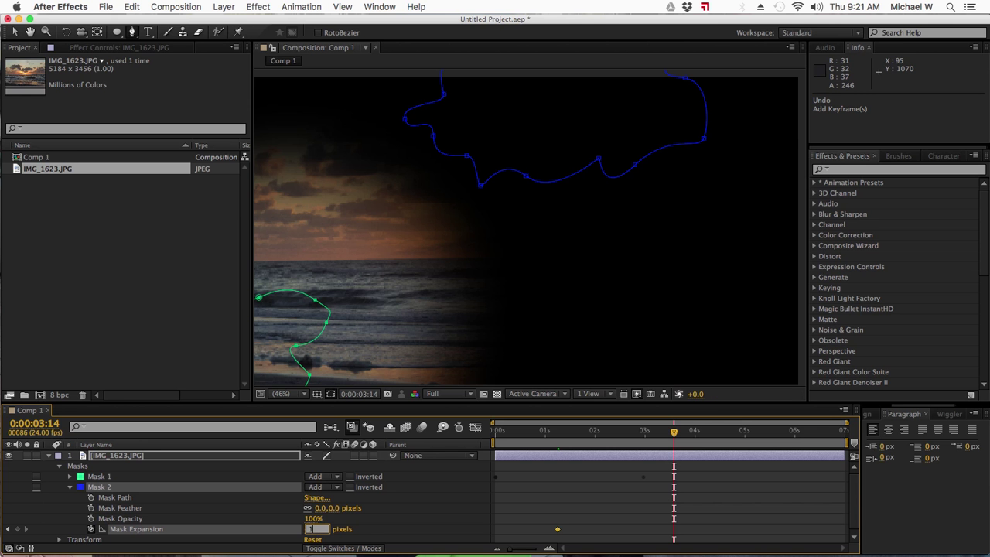
text(000)
key(Return)
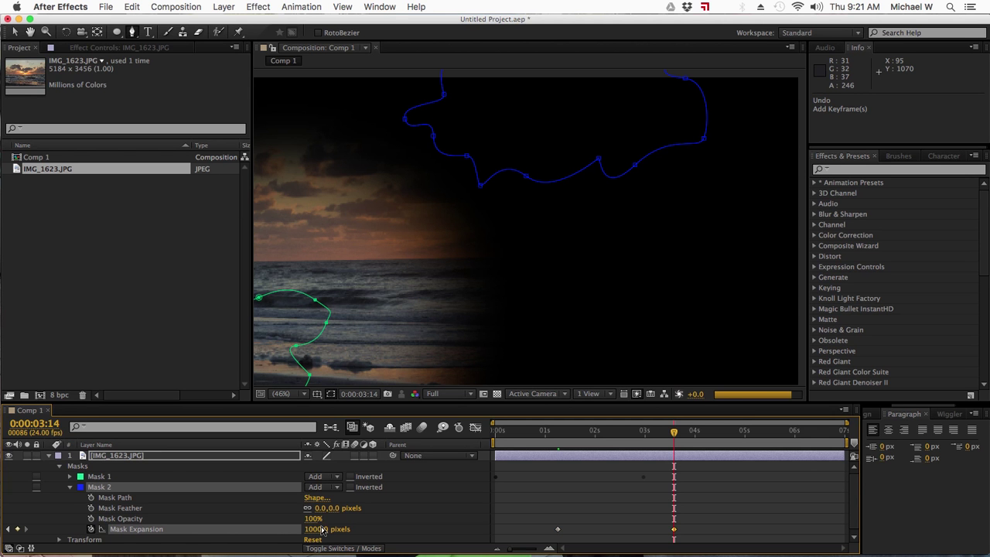
click(339, 509)
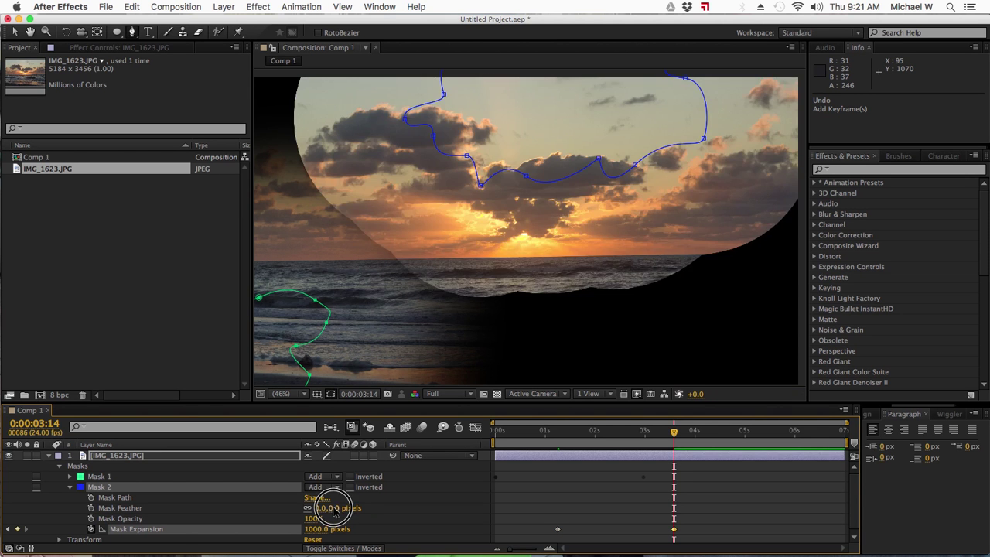
key(Return)
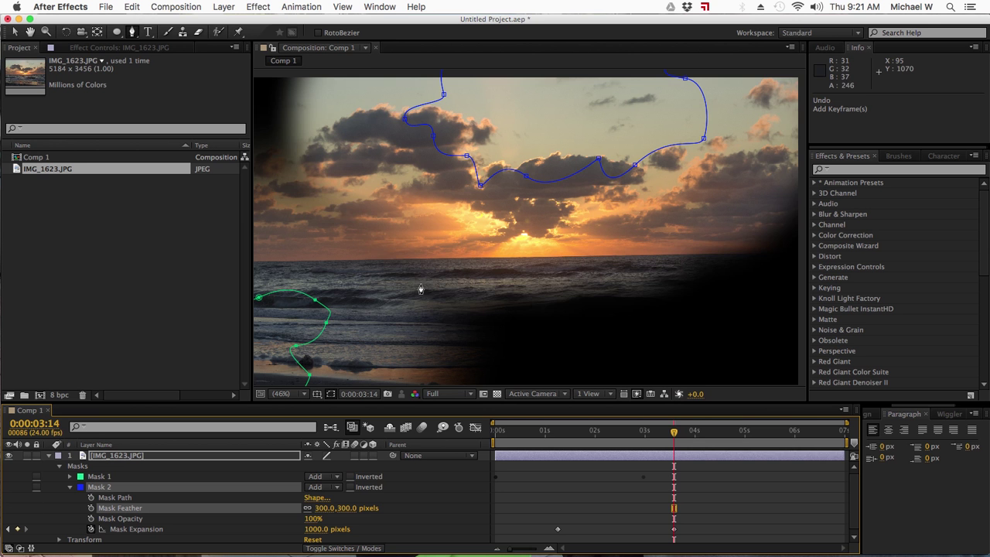
Return to 0:00:00:00 and show only the keyframed properties of the image layer.
drag(502, 436, 464, 444)
click(570, 459)
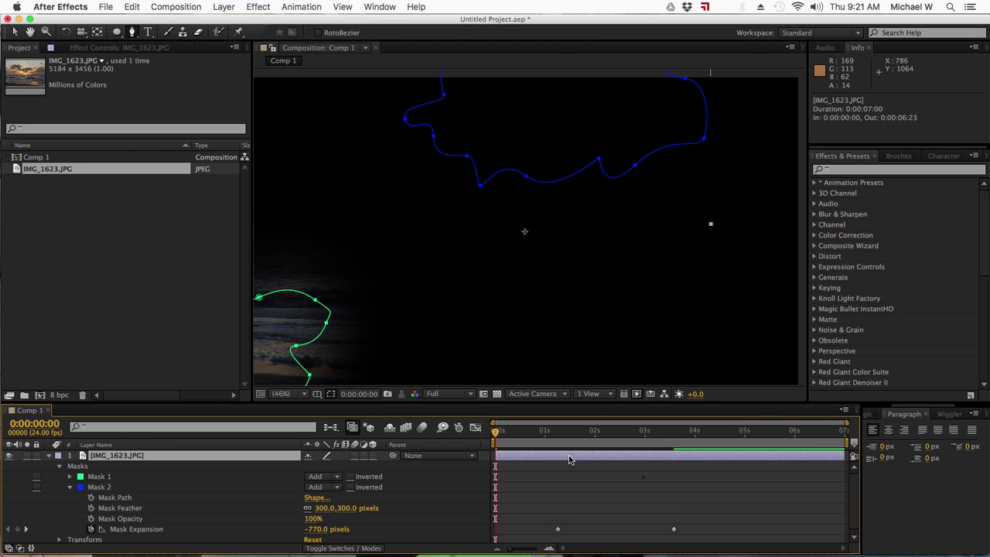
key(u)
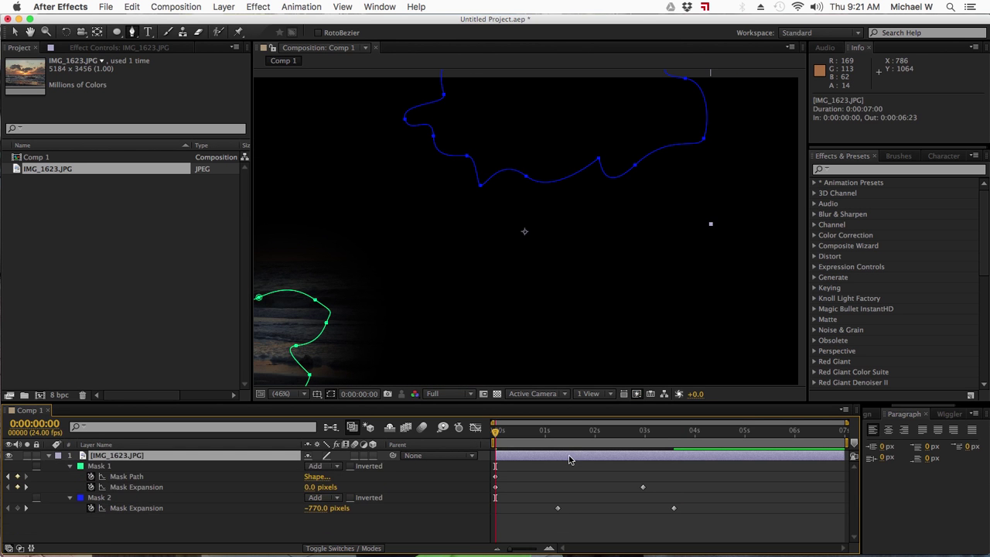
Scrub the two-mask reveal from the start to 0:00:04:06 with the layer deselected, and activate the Selection tool.
click(527, 536)
click(509, 457)
drag(498, 438, 707, 430)
click(533, 533)
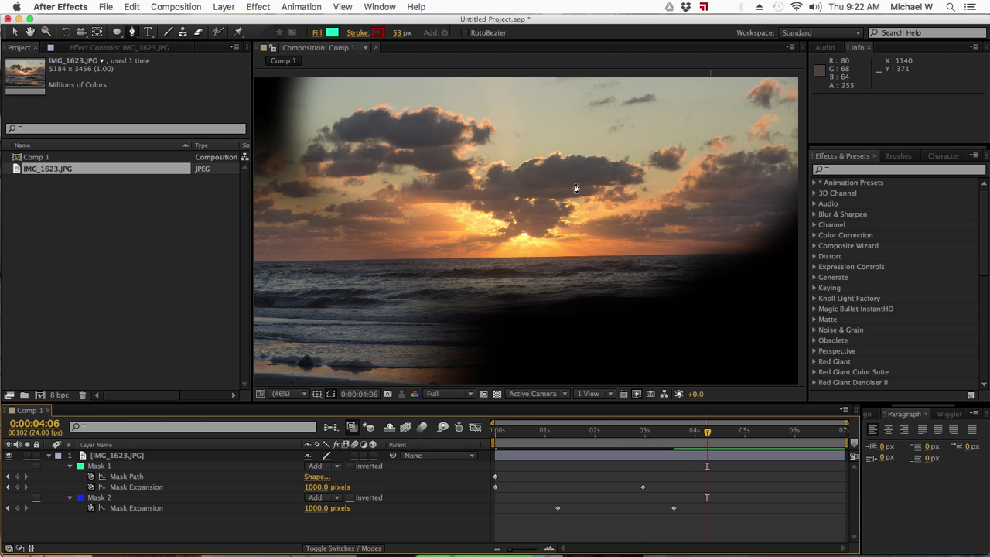
click(19, 33)
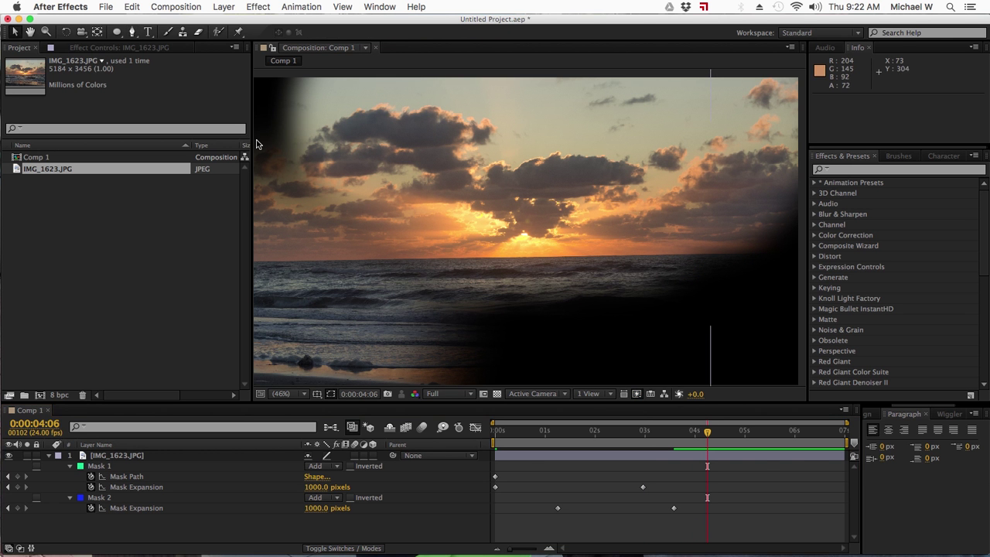